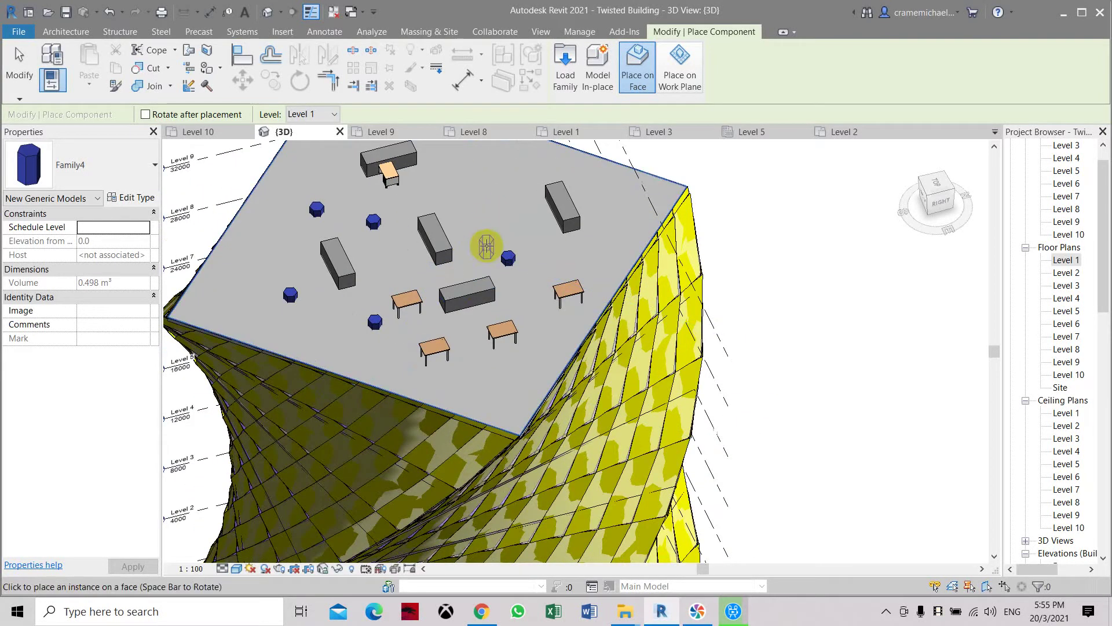
- Stop placing the family and pan the twisted building's roof view
key(Escape)
middle_drag(467, 247, 506, 281)
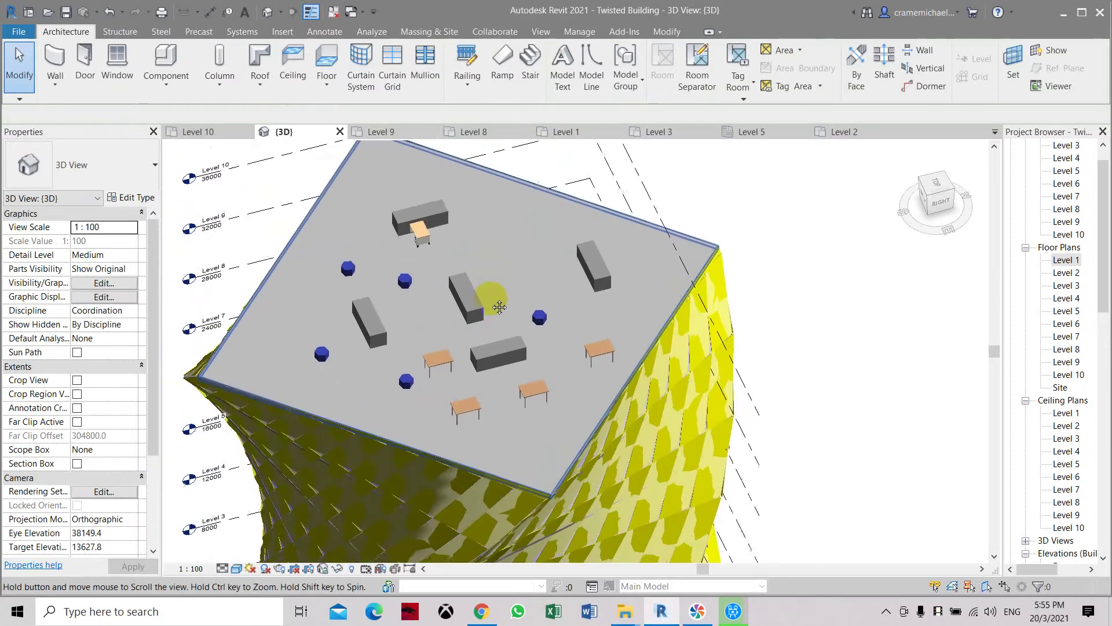
scroll(507, 280, down, 2)
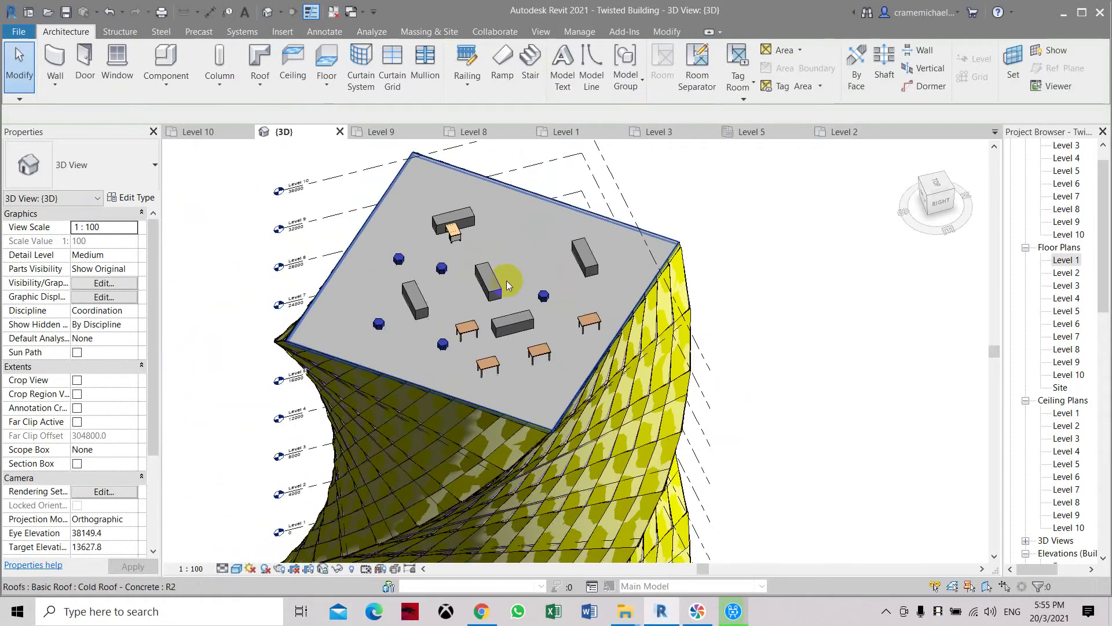
- Create a new family from Metric Generic Model roof based.rft in the Metric templates folder
click(25, 36)
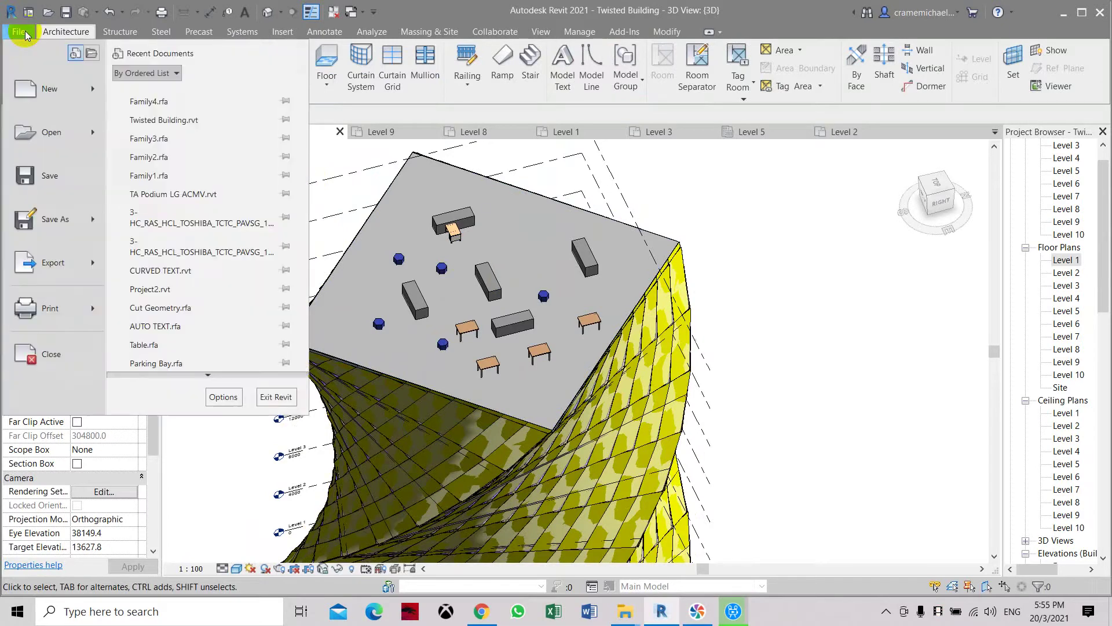
mouse_move(52, 88)
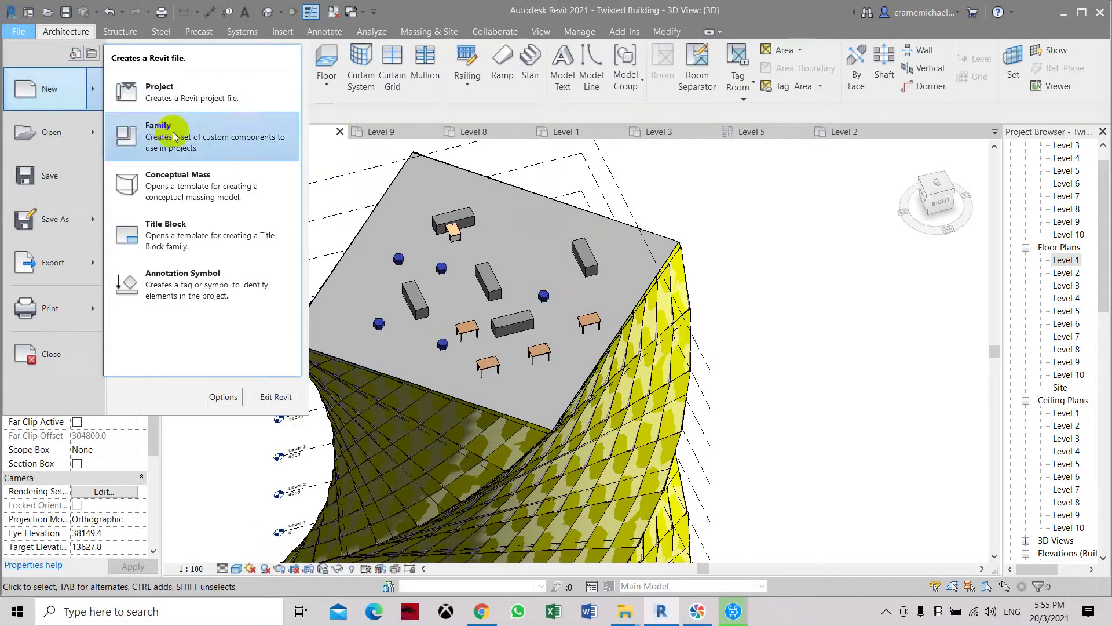
click(178, 145)
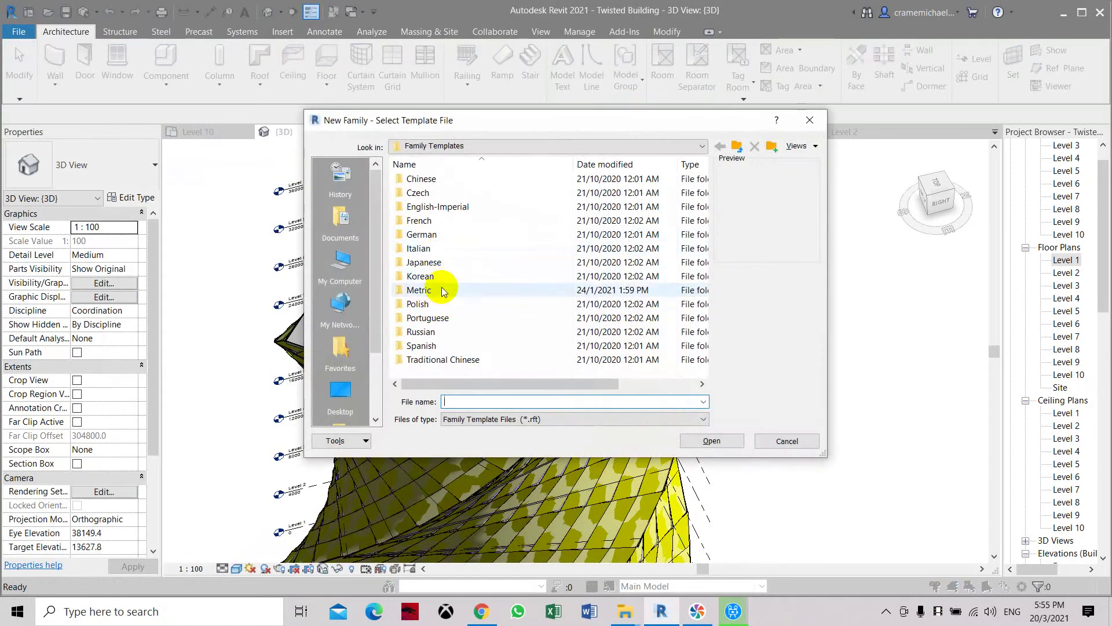
double_click(443, 291)
scroll(443, 291, down, 2)
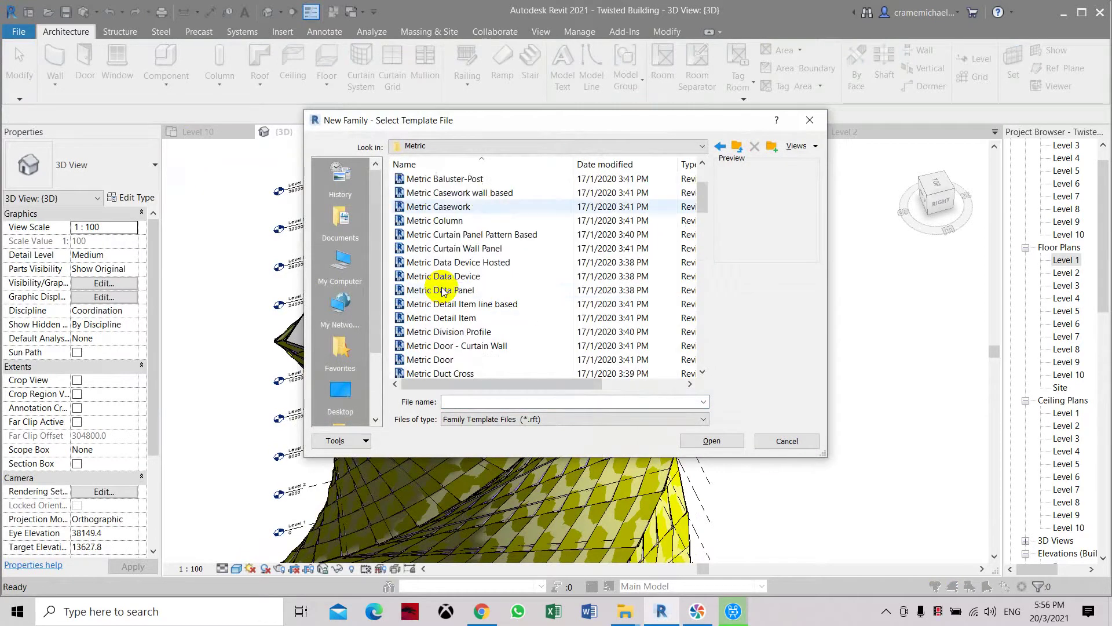
scroll(444, 290, down, 3)
scroll(443, 290, down, 4)
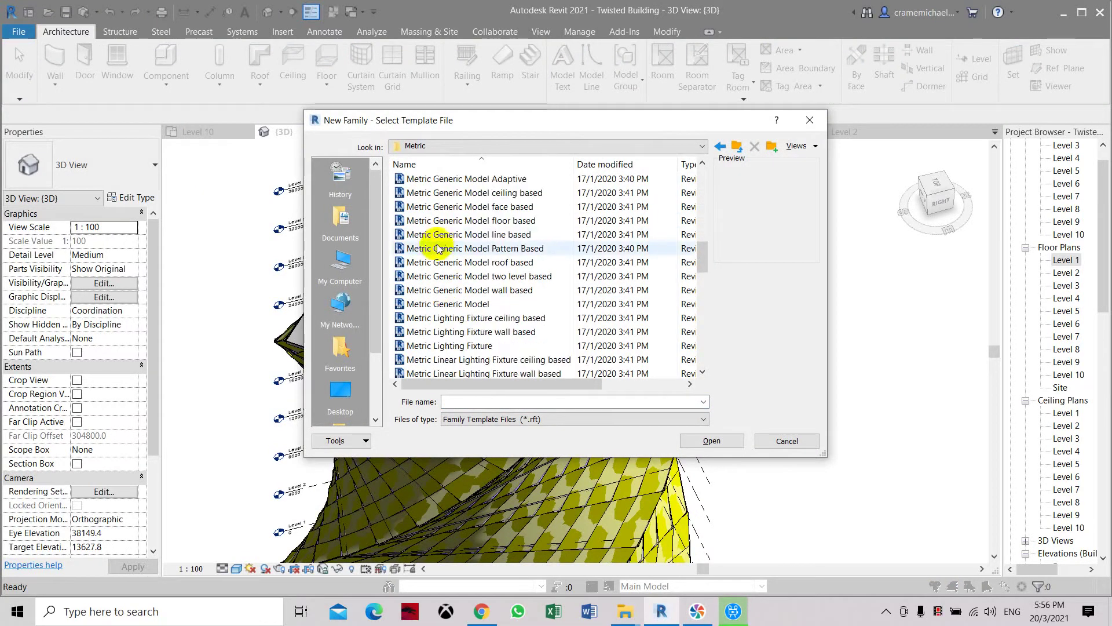
click(468, 264)
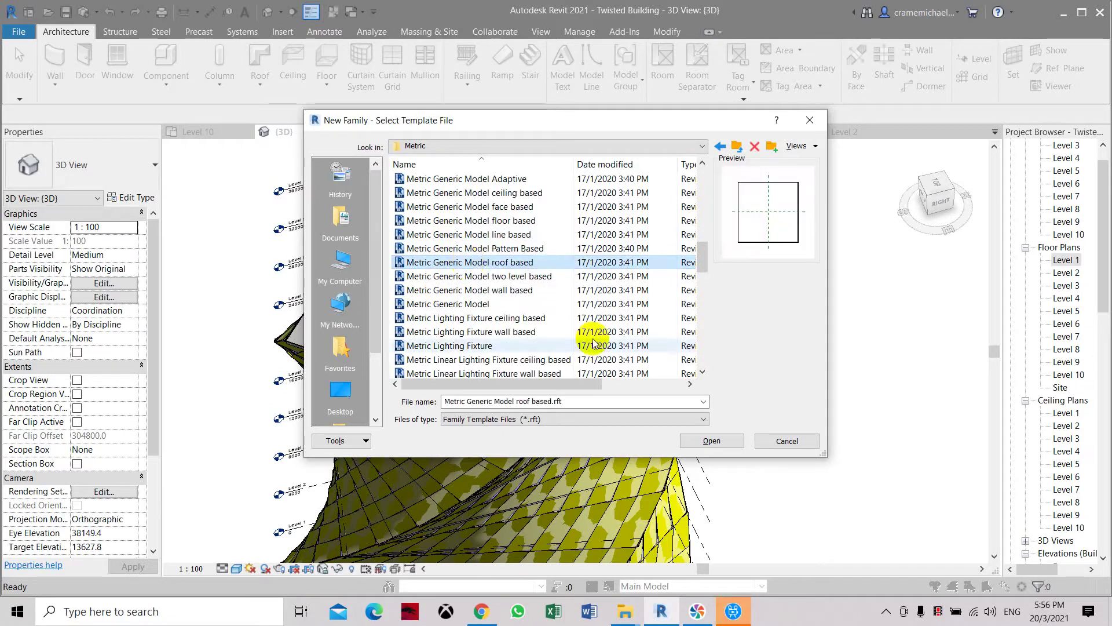
click(721, 440)
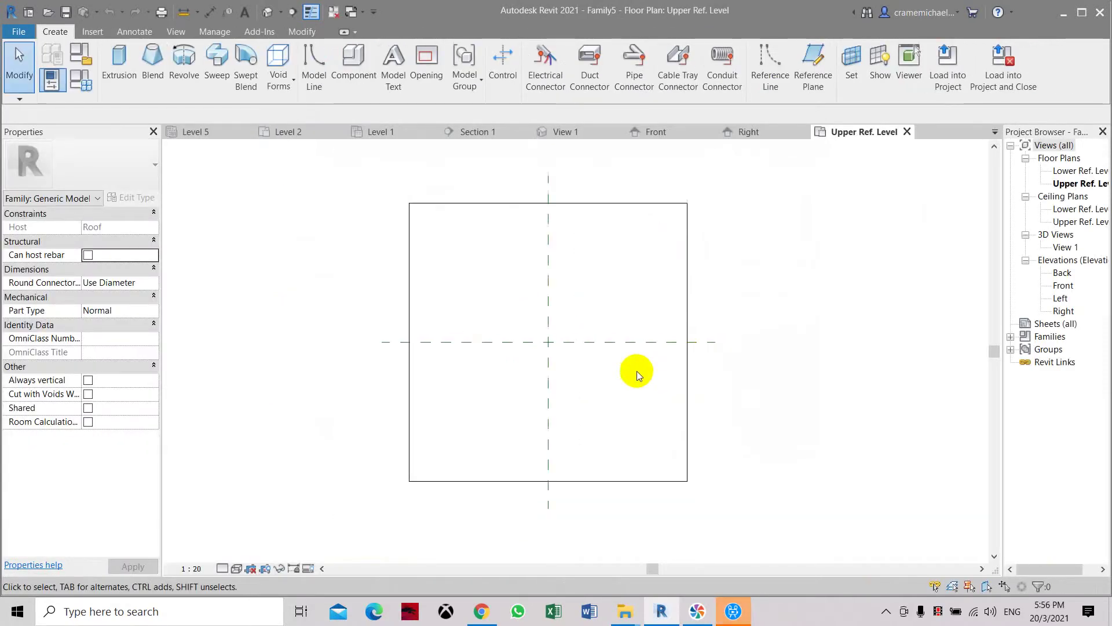
- Inspect the host roof slab in {3D}, then switch to the Upper Ref. Level plan
click(267, 12)
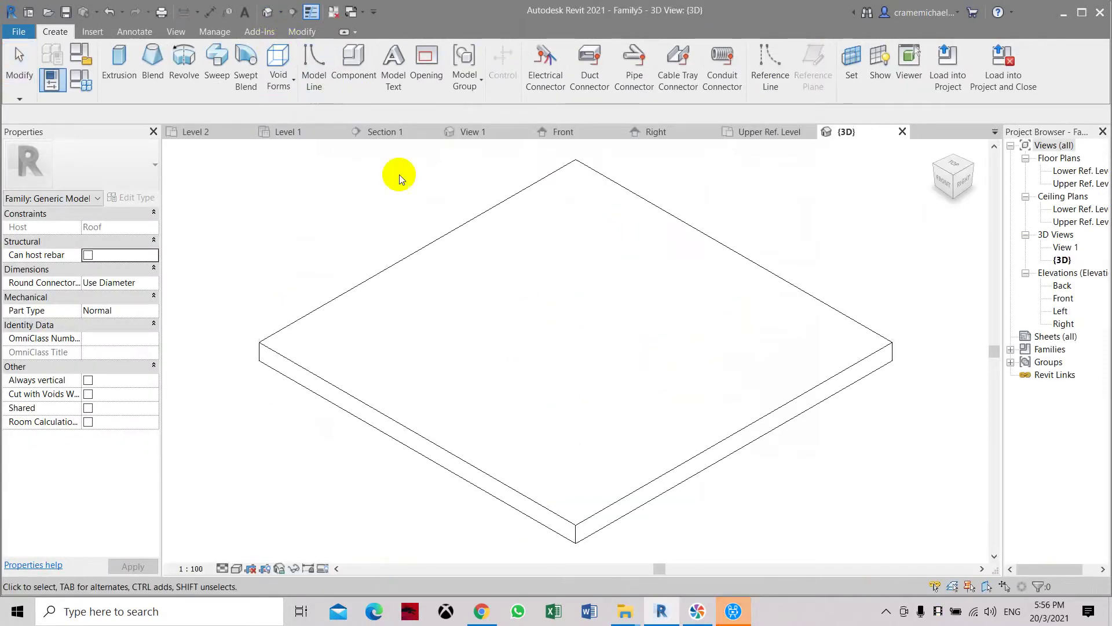
click(538, 467)
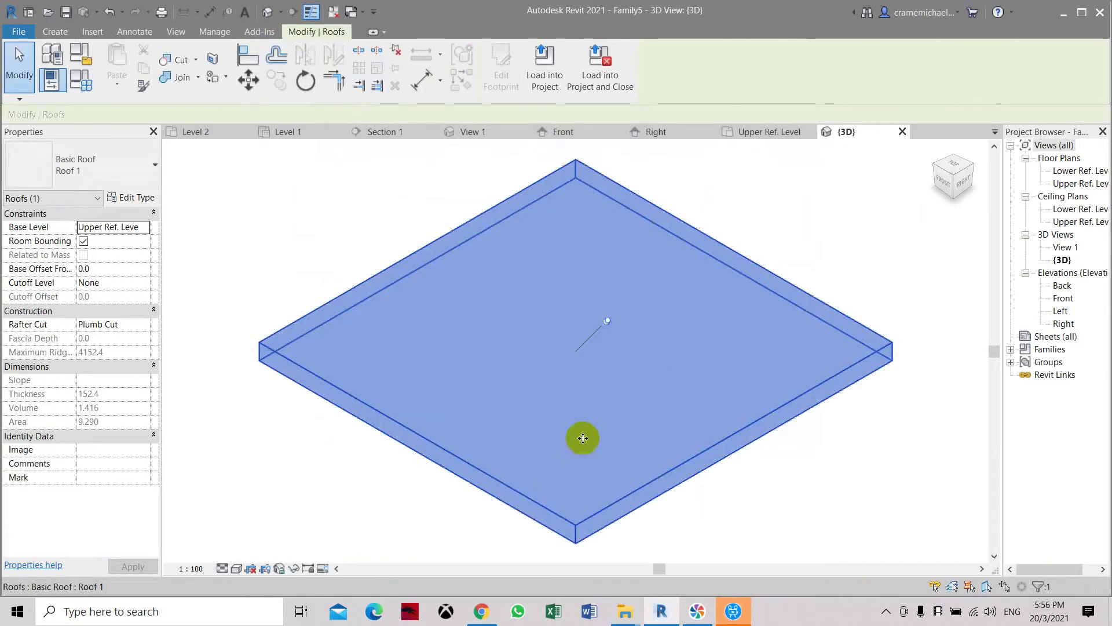
scroll(714, 316, down, 2)
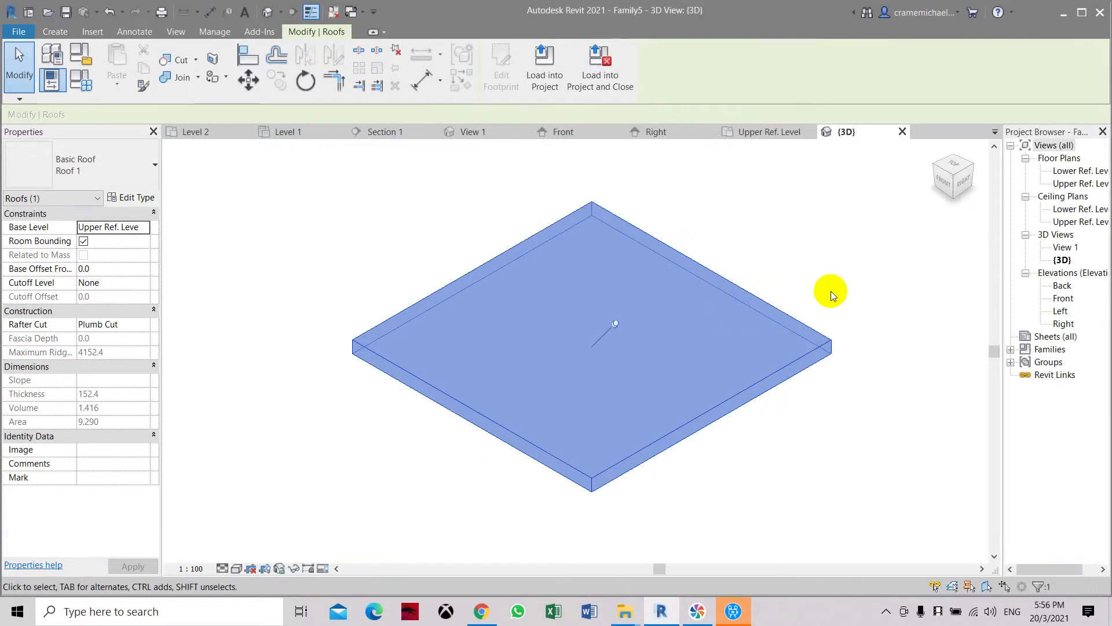
scroll(830, 290, up, 1)
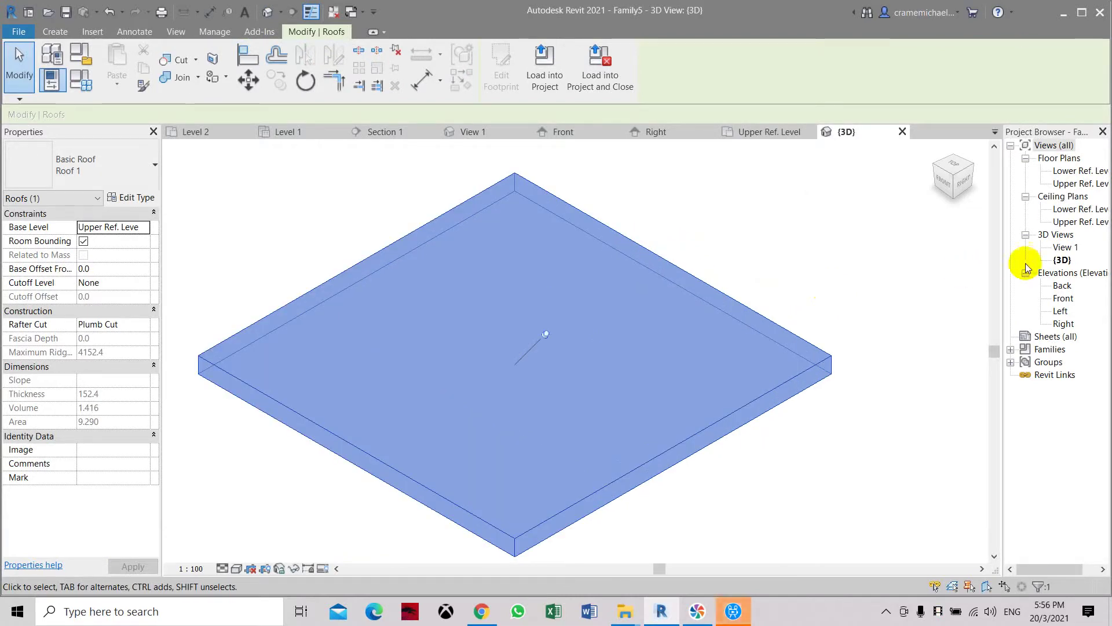
key(Escape)
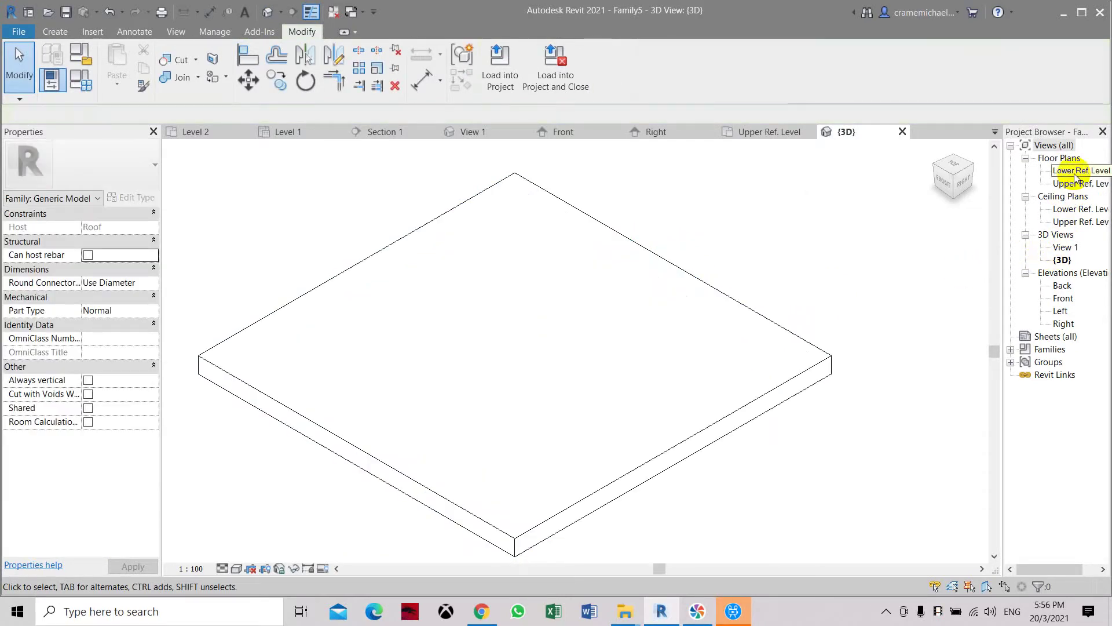
double_click(1075, 171)
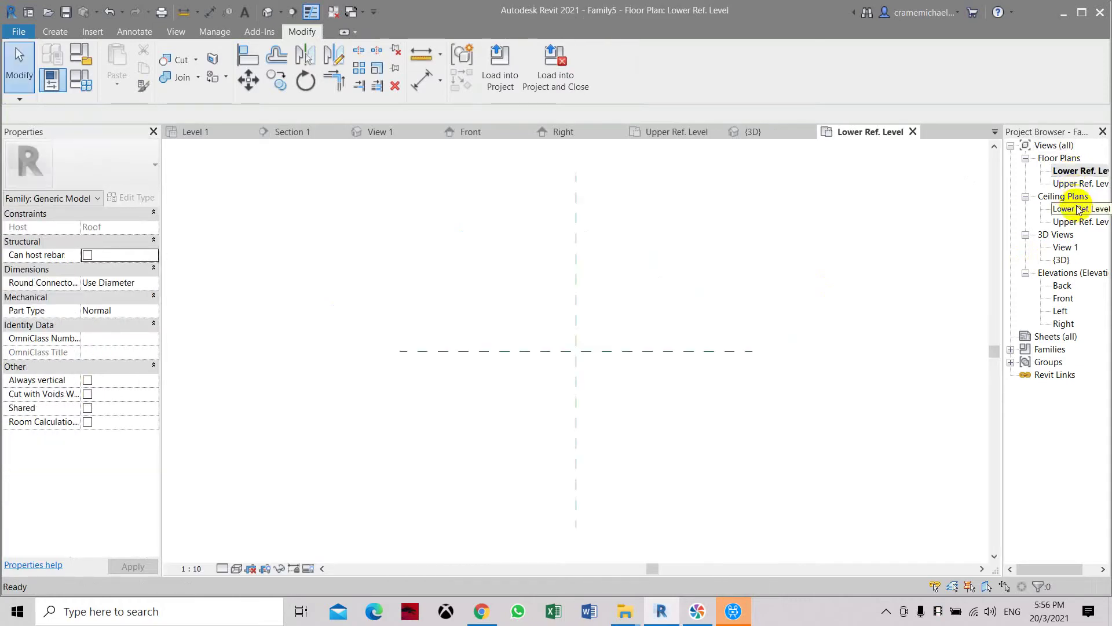
double_click(1074, 184)
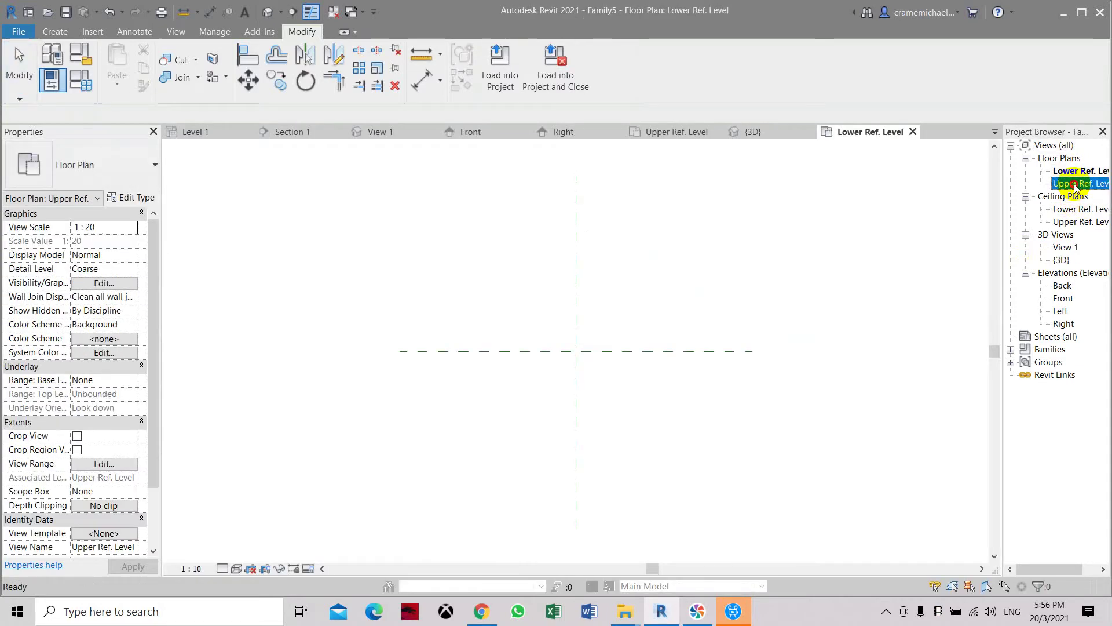
- Sketch a 12-sided inscribed polygon extrusion, depth 750, centred on the reference-plane intersection
middle_drag(555, 424, 438, 441)
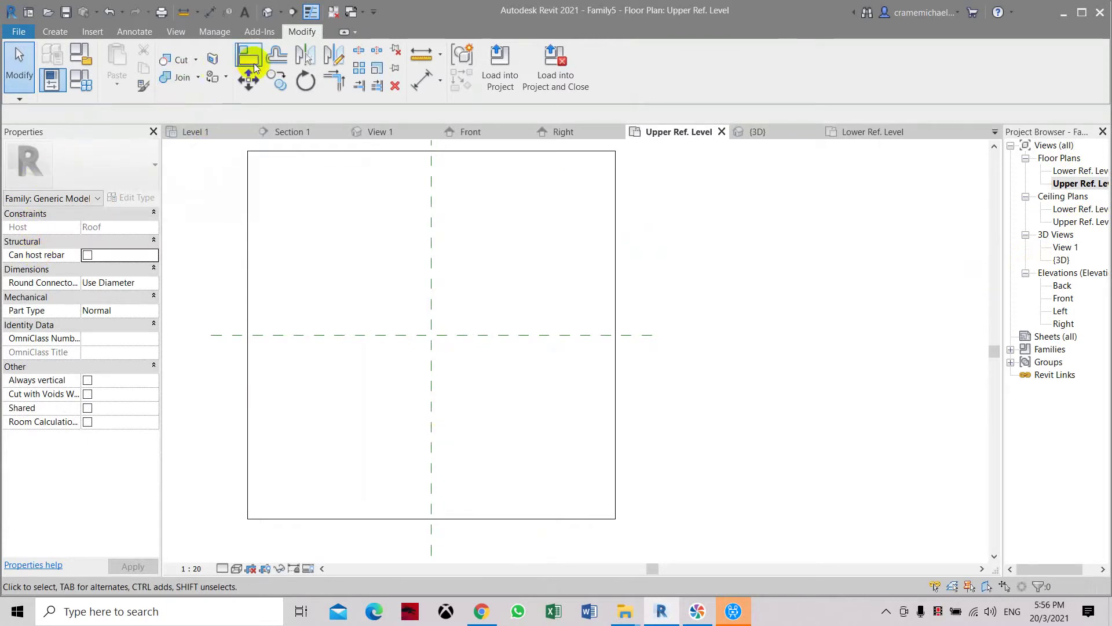
click(53, 31)
click(118, 51)
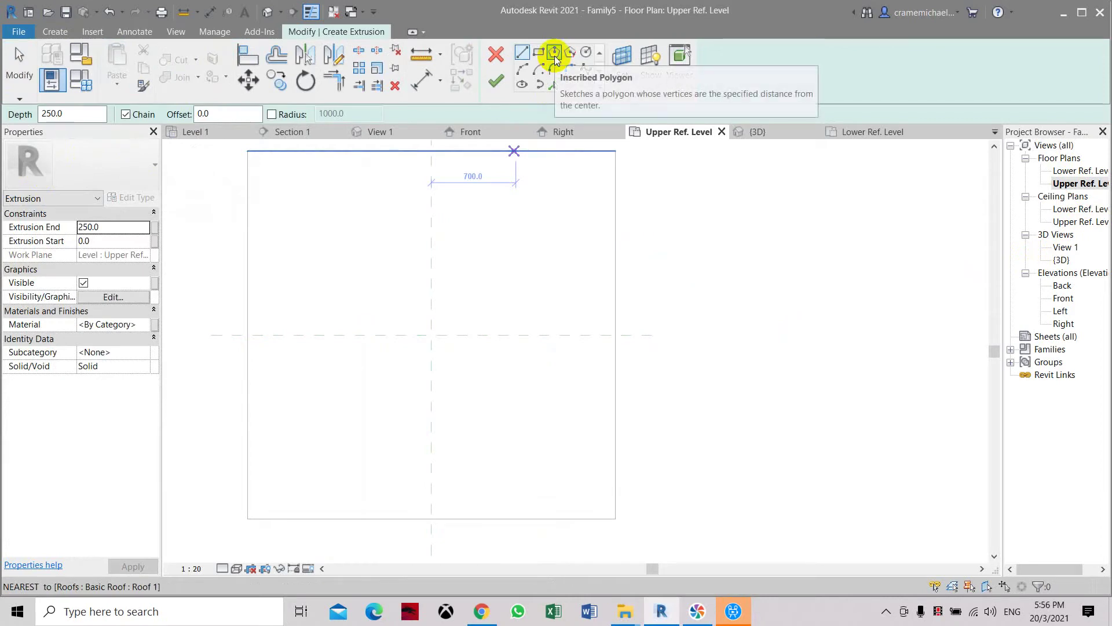
click(554, 55)
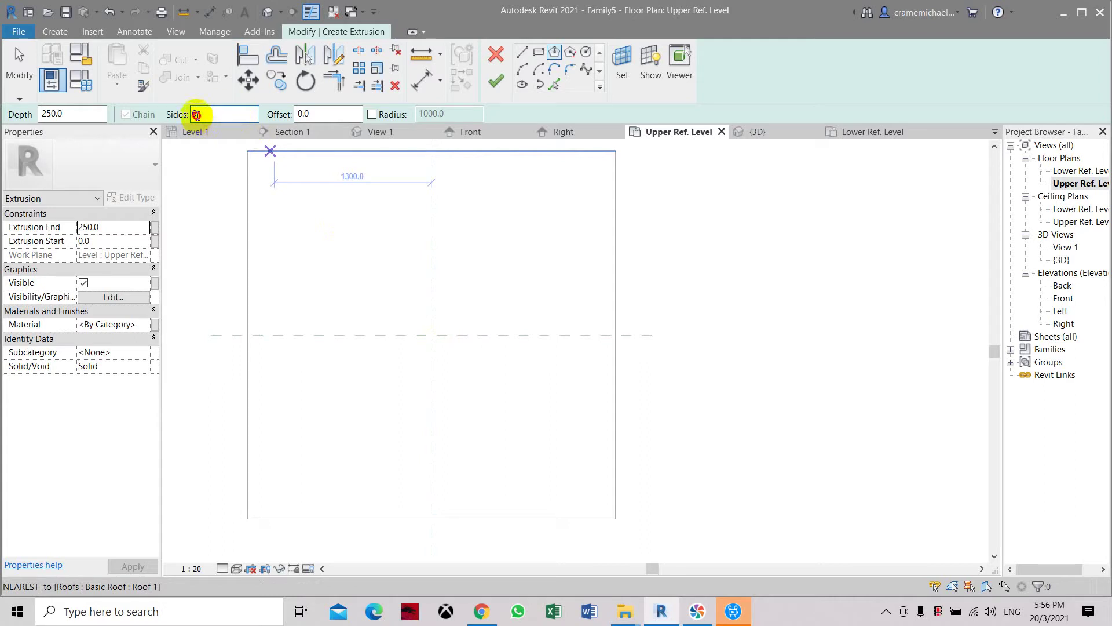
drag(197, 115, 169, 119)
text(12)
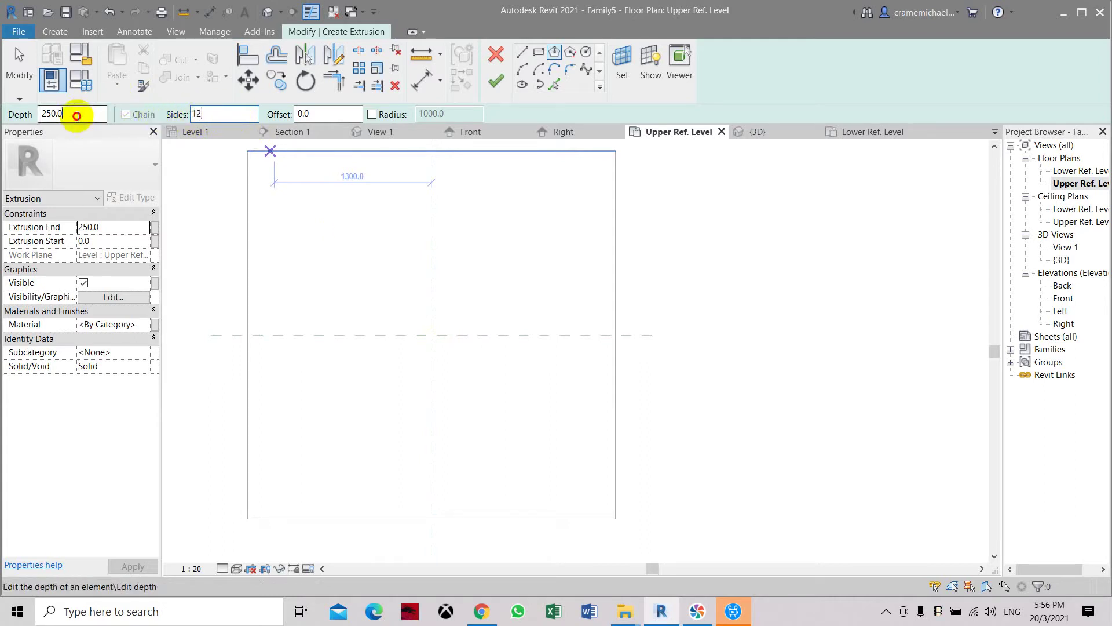
drag(74, 114, 31, 120)
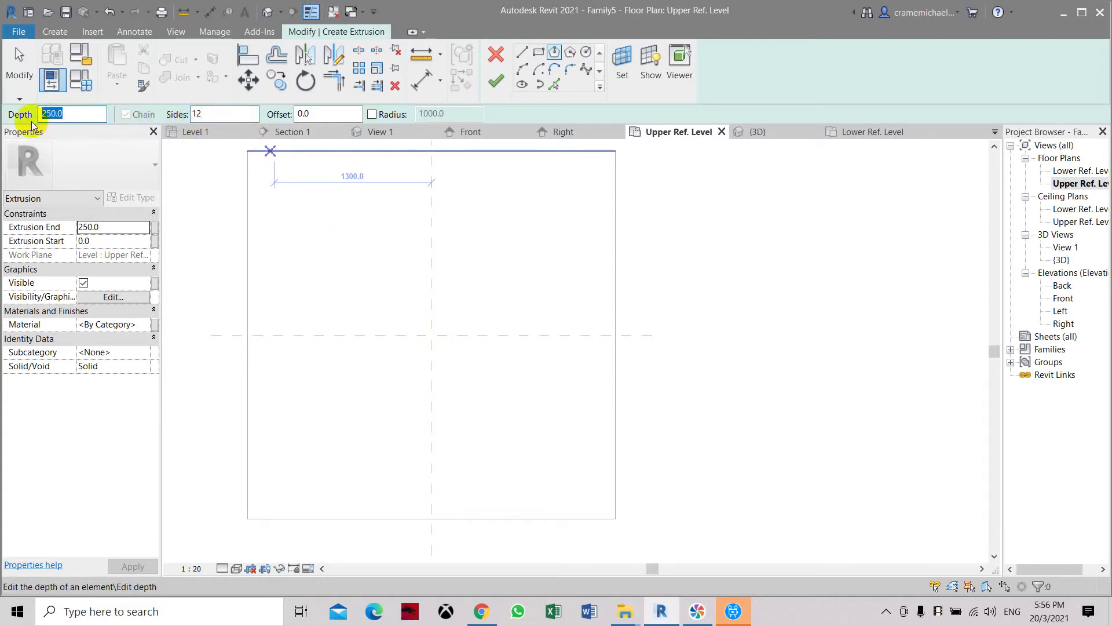
text(750)
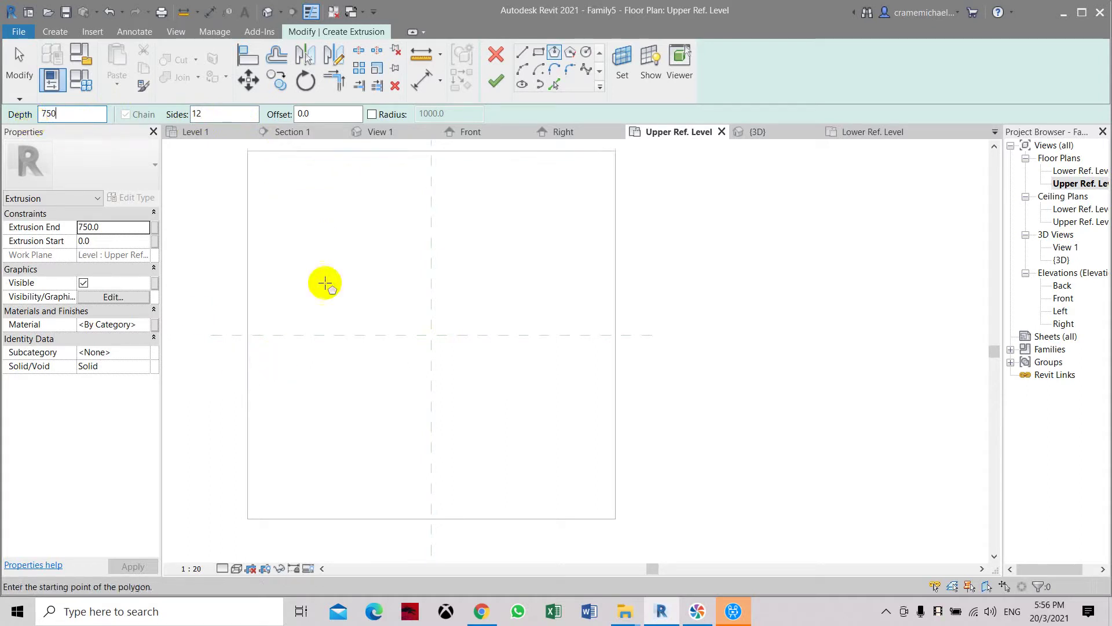
click(431, 335)
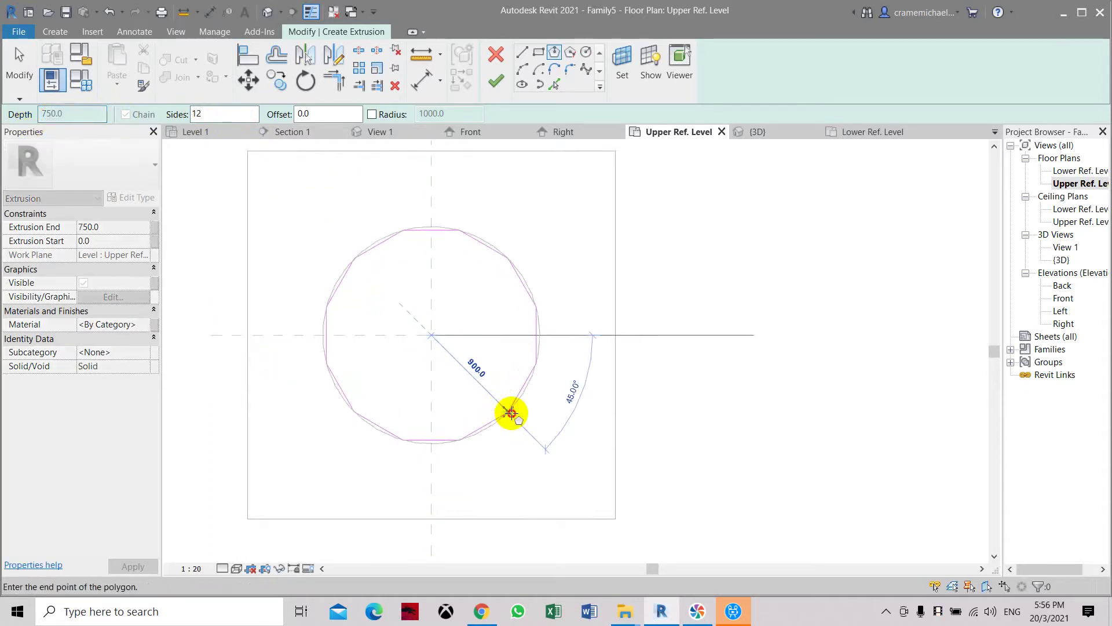
click(509, 411)
click(495, 84)
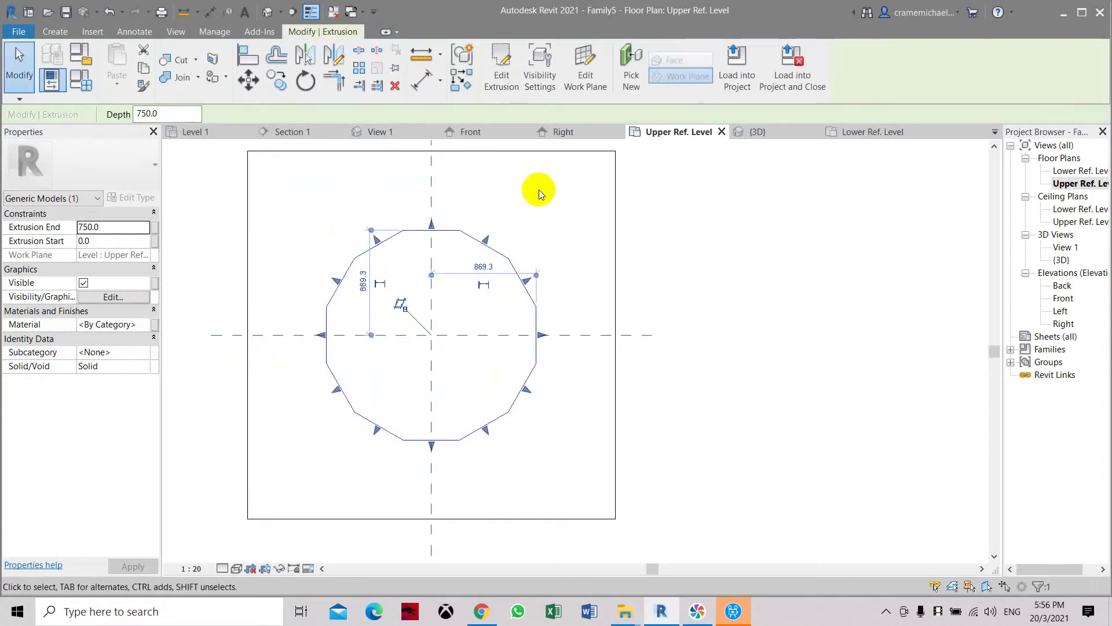
- In {3D}, drag the extrusion's bottom down so it extends below the roof
click(270, 13)
shift+middle_drag(482, 229, 531, 299)
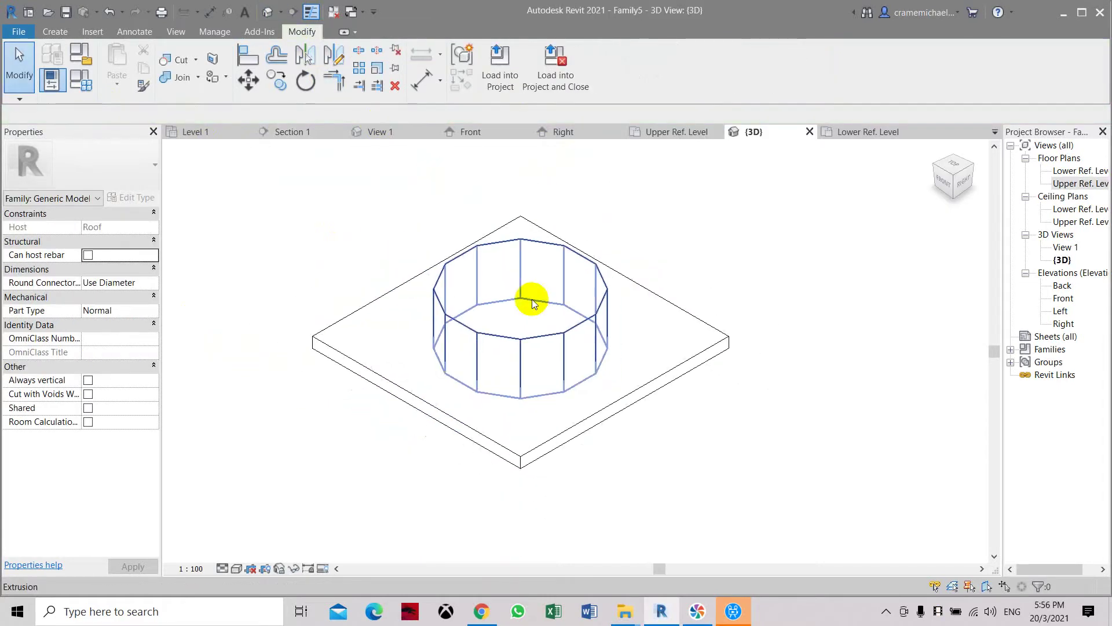
mouse_move(942, 174)
mouse_down()
mouse_move(938, 142)
mouse_move(881, 549)
mouse_move(864, 191)
mouse_move(913, 174)
mouse_move(921, 531)
mouse_up()
click(536, 307)
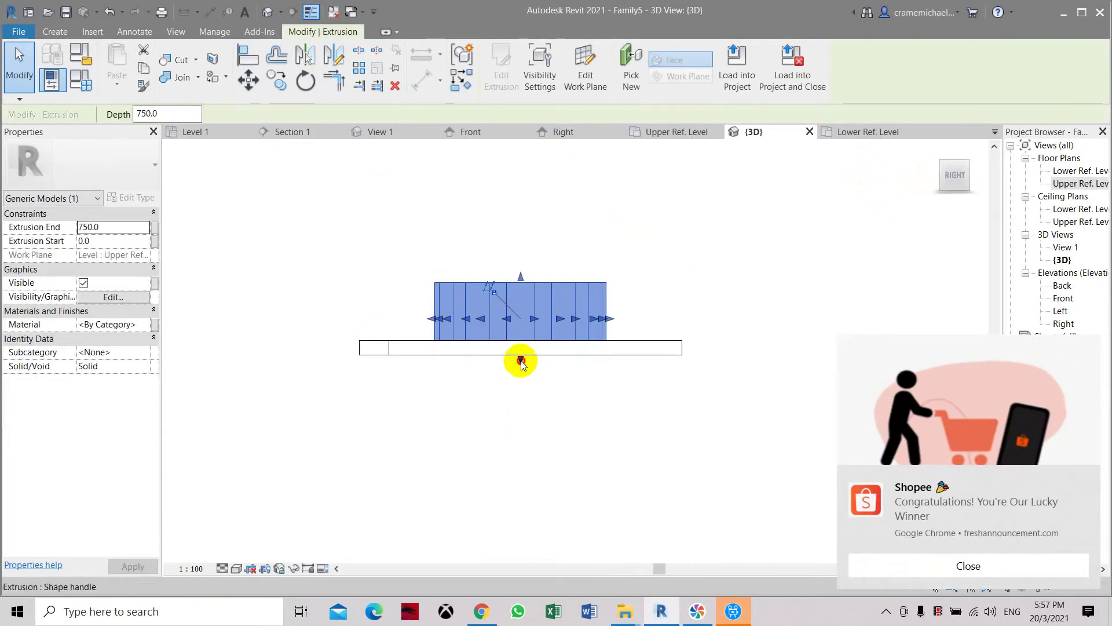
drag(521, 356, 521, 394)
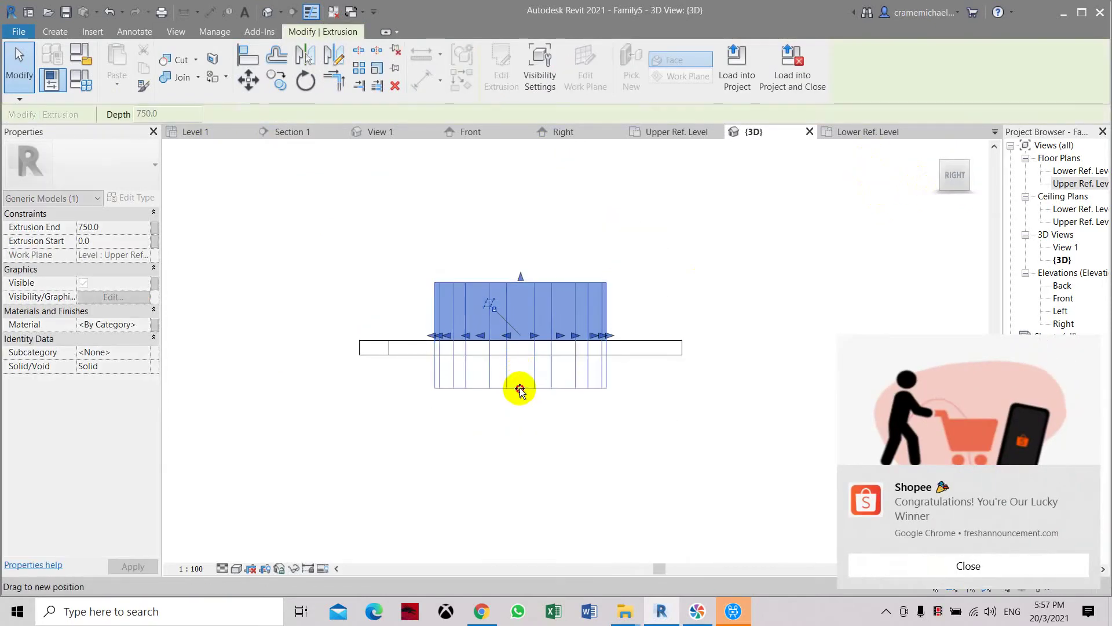
- Dismiss the pop-up and Windows notifications while orbiting the model
click(963, 566)
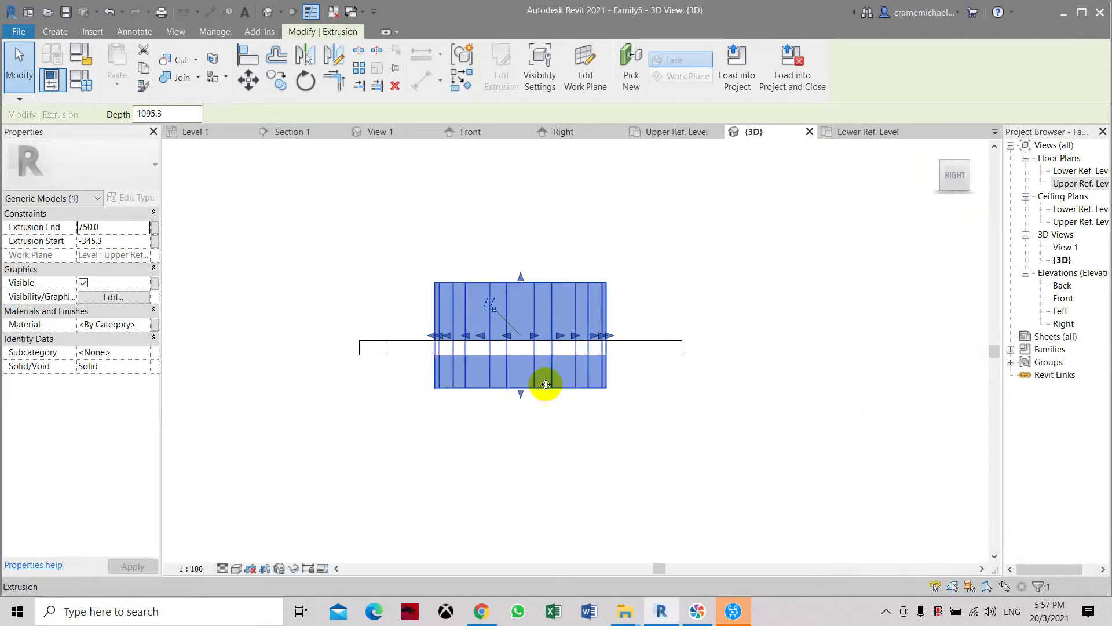
mouse_move(962, 174)
mouse_down()
mouse_move(918, 296)
mouse_move(950, 307)
mouse_up()
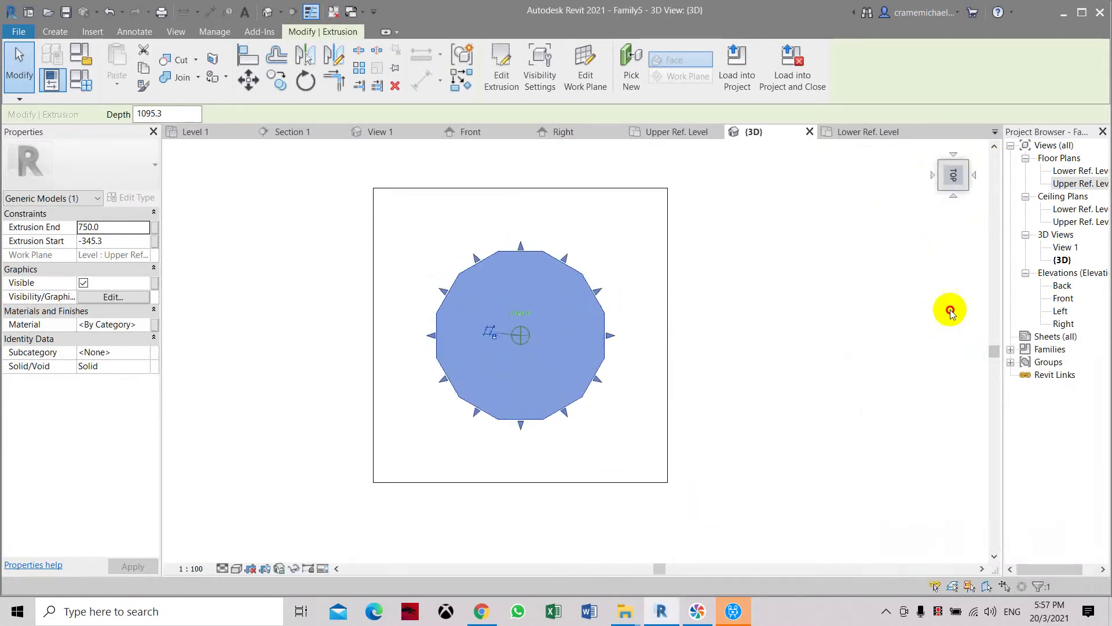
mouse_move(951, 308)
shift+middle_down()
mouse_move(203, 208)
mouse_move(202, 549)
shift+middle_up()
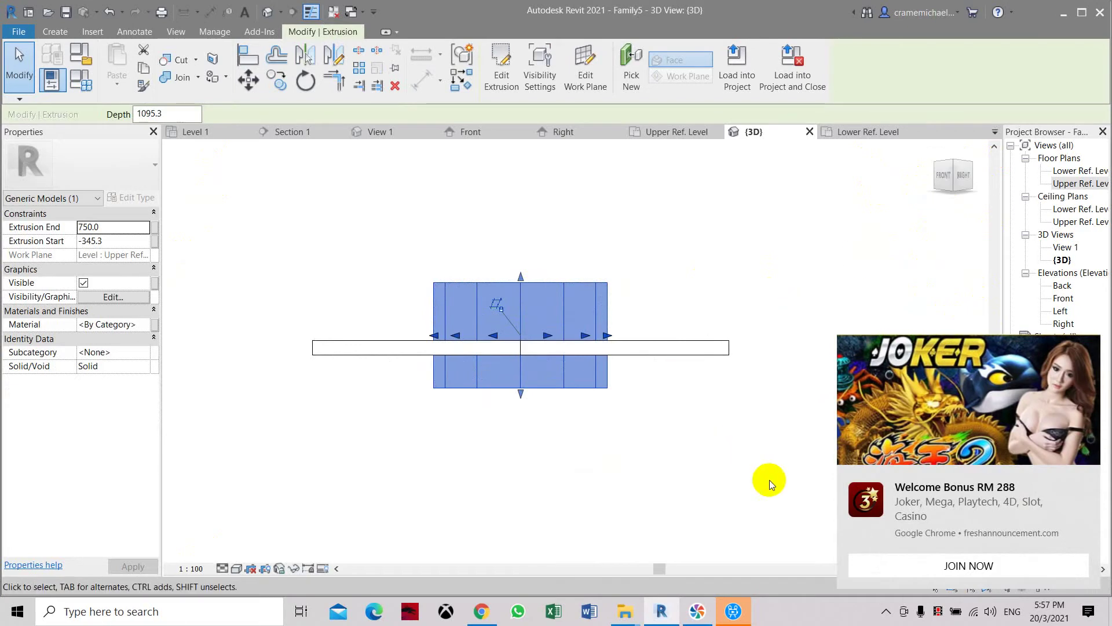
click(1094, 480)
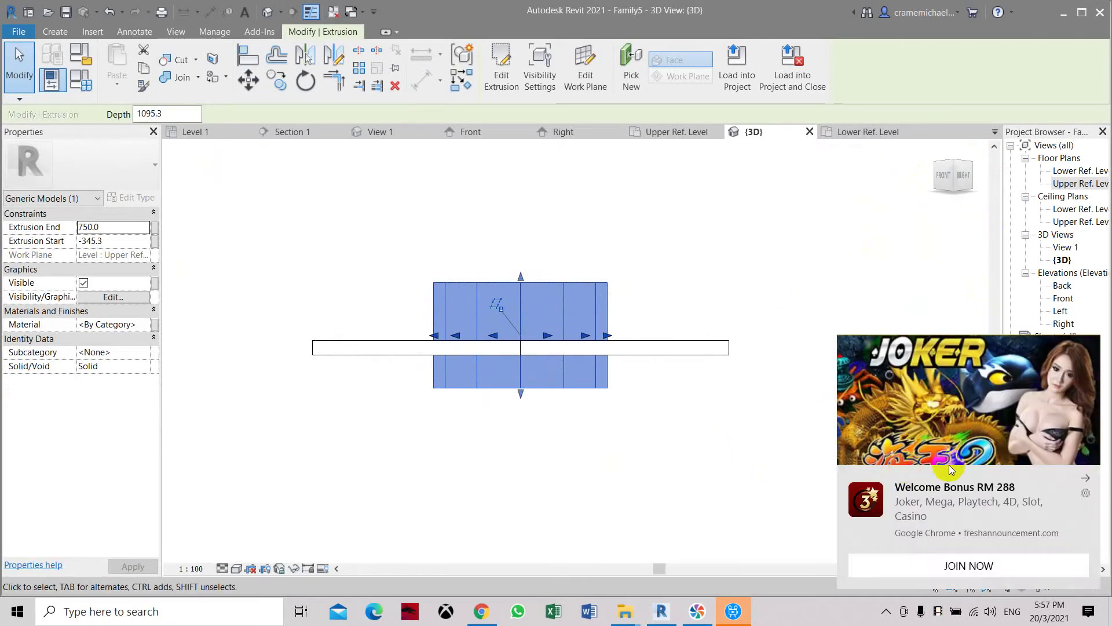
click(1086, 479)
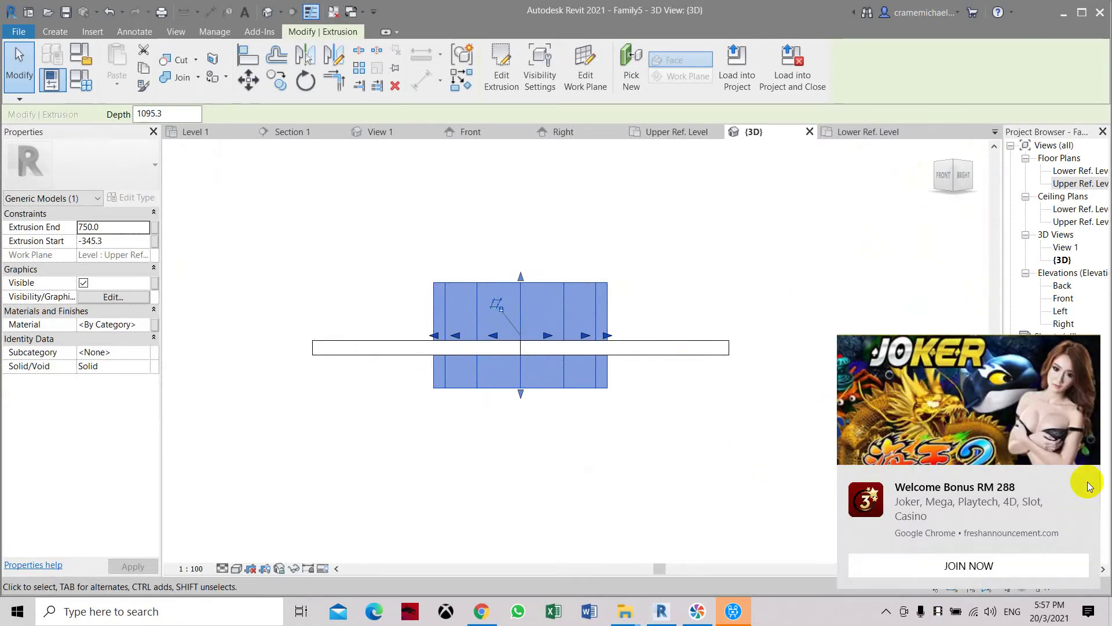
click(1086, 610)
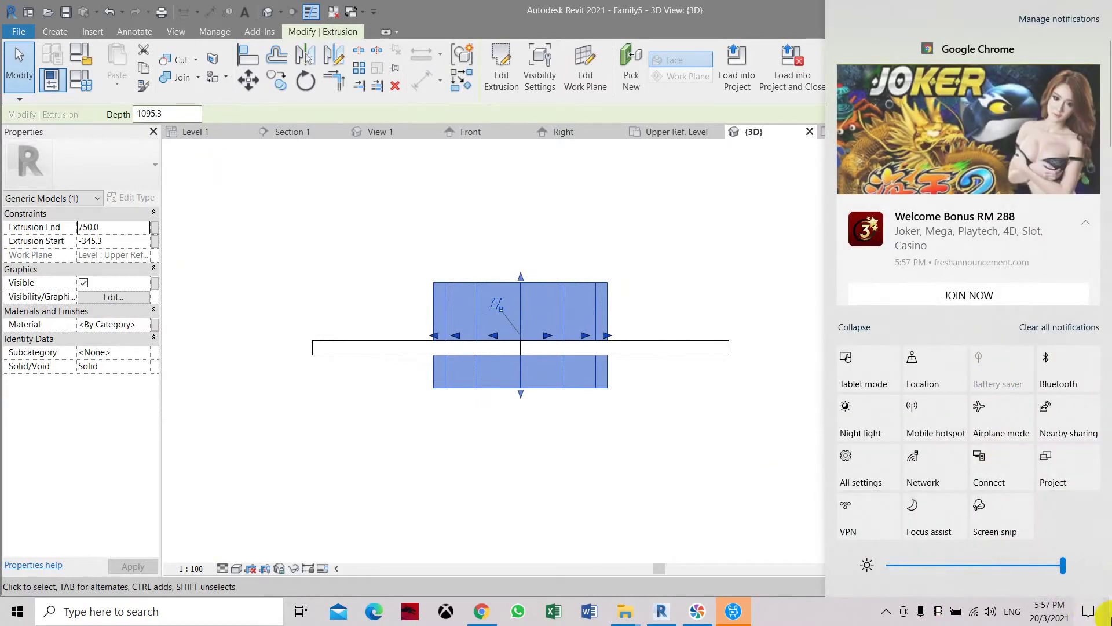
click(1089, 614)
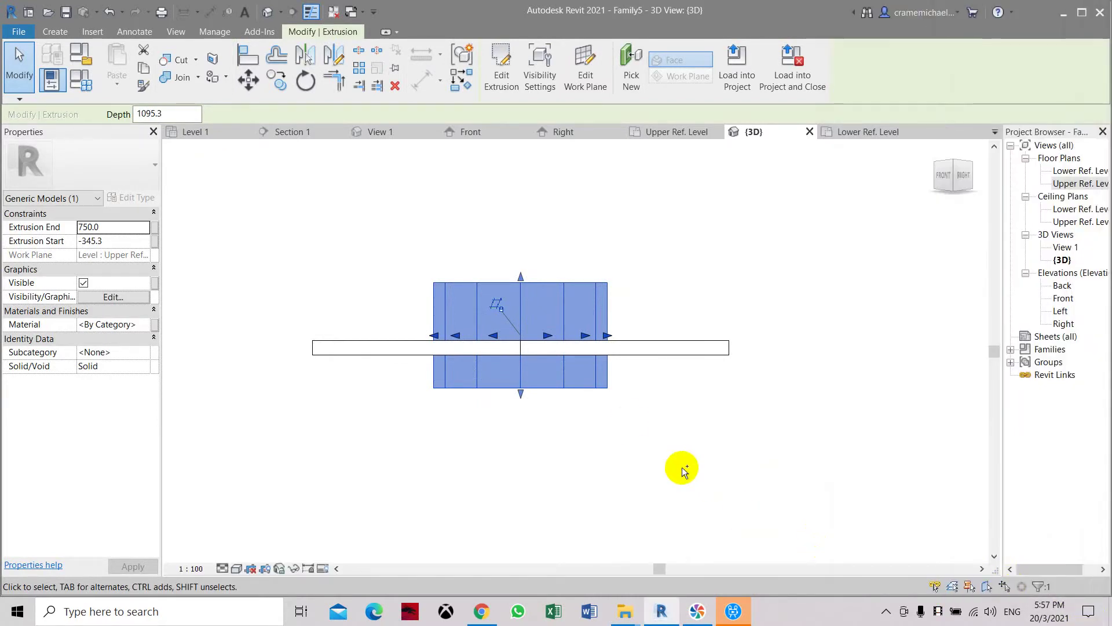
- Deselect the extrusion and view it from RIGHT, then an isometric angle from above
click(589, 402)
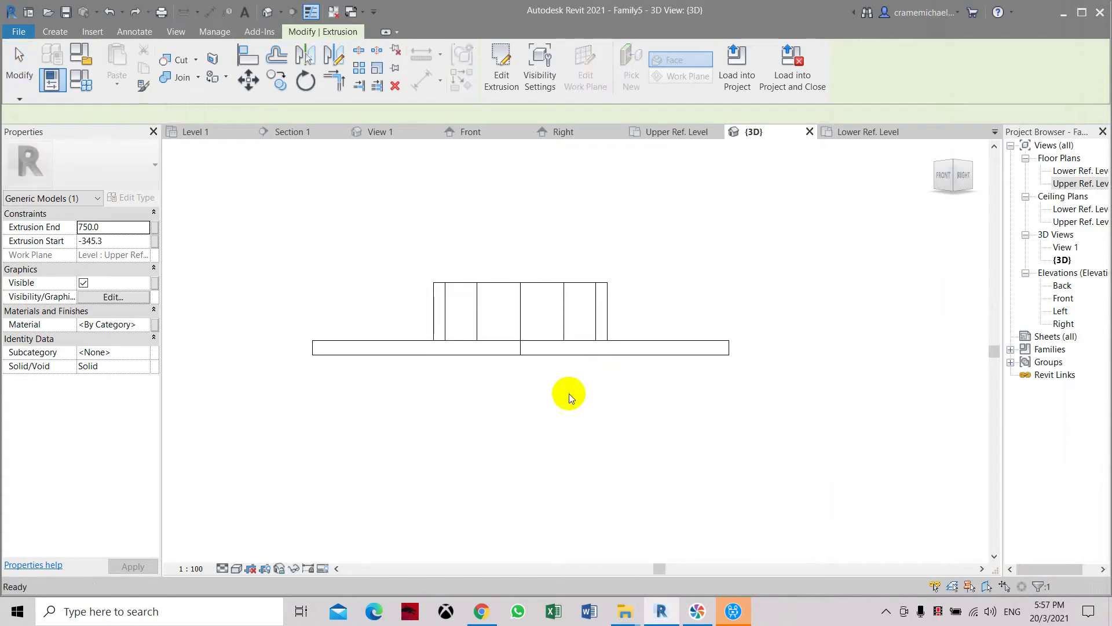
click(960, 178)
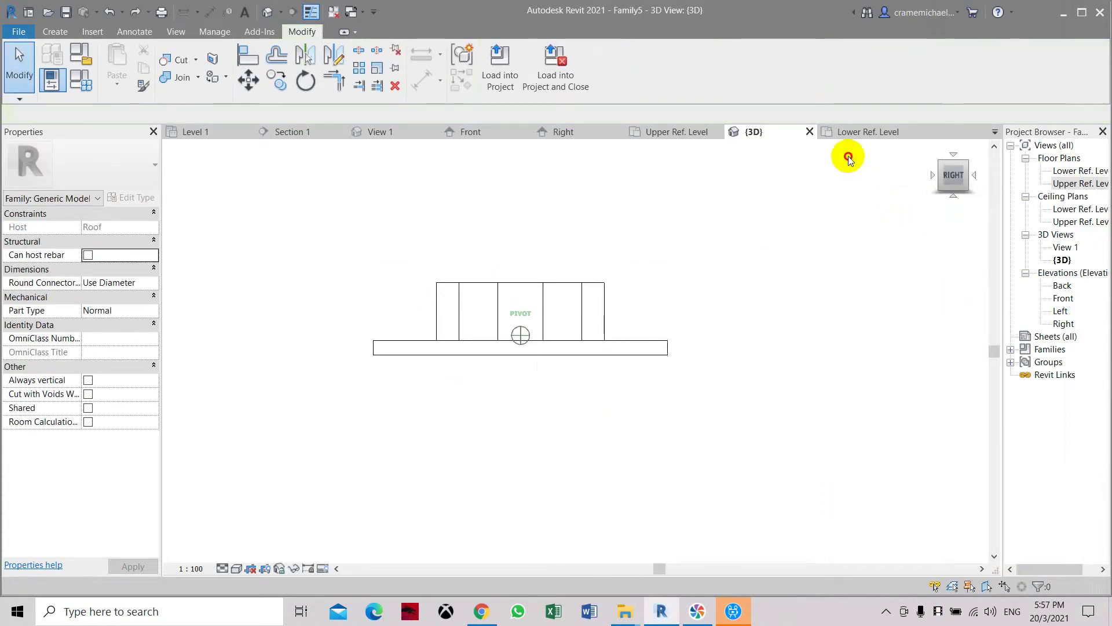
mouse_move(713, 194)
shift+middle_down()
mouse_move(666, 228)
mouse_move(667, 244)
shift+middle_up()
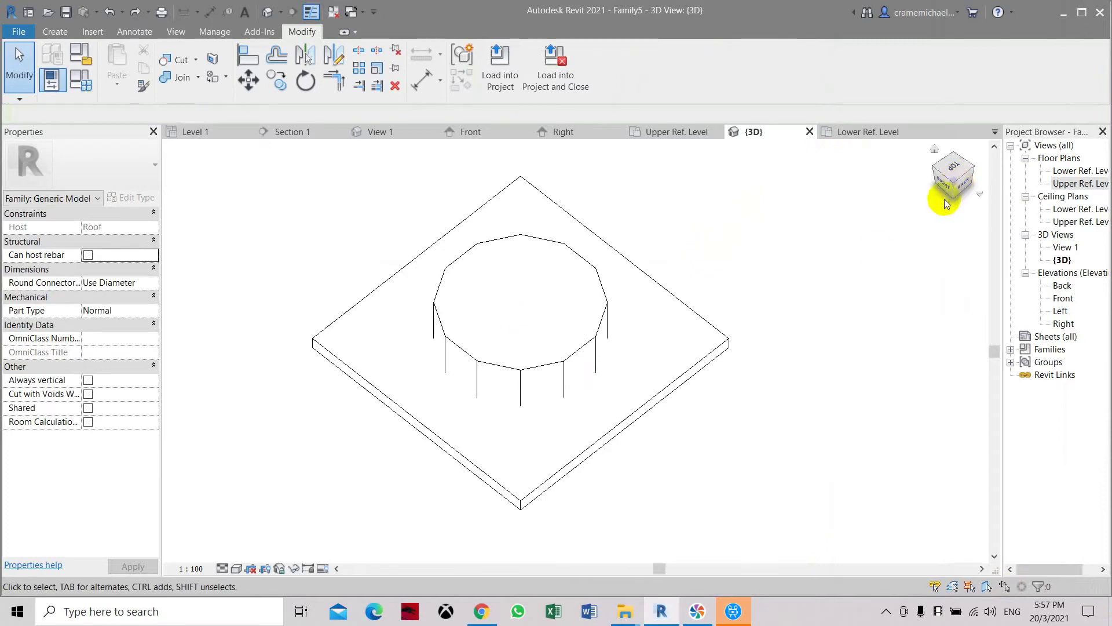
- Assign Steel, Paint Finish, Red to the extrusion with Use Render Appearance and apply it
click(512, 322)
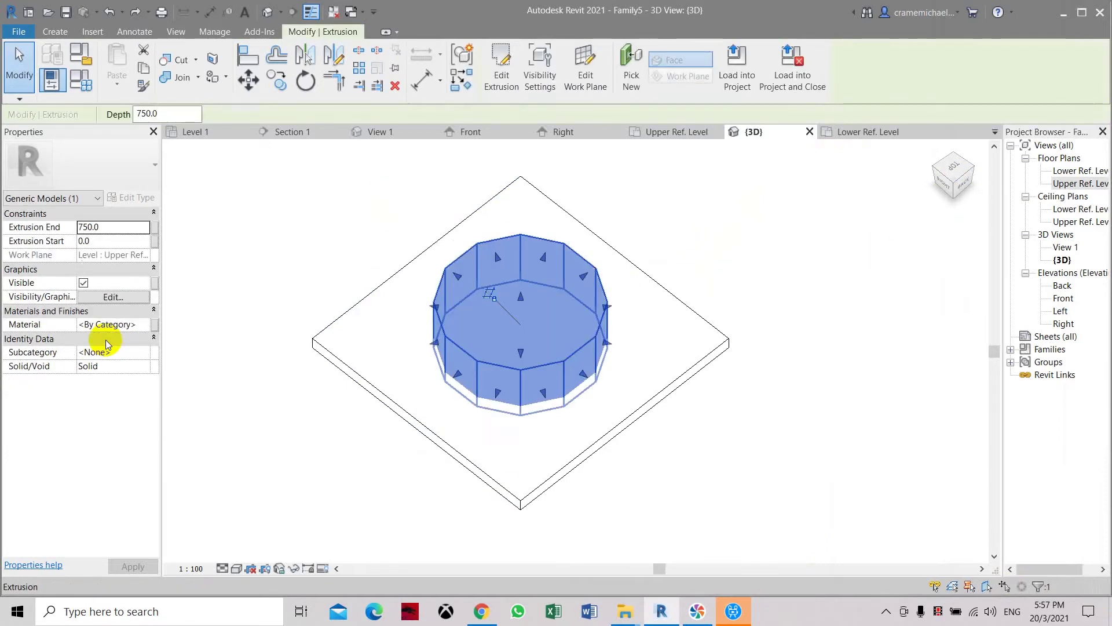
click(145, 324)
click(144, 323)
text(stee)
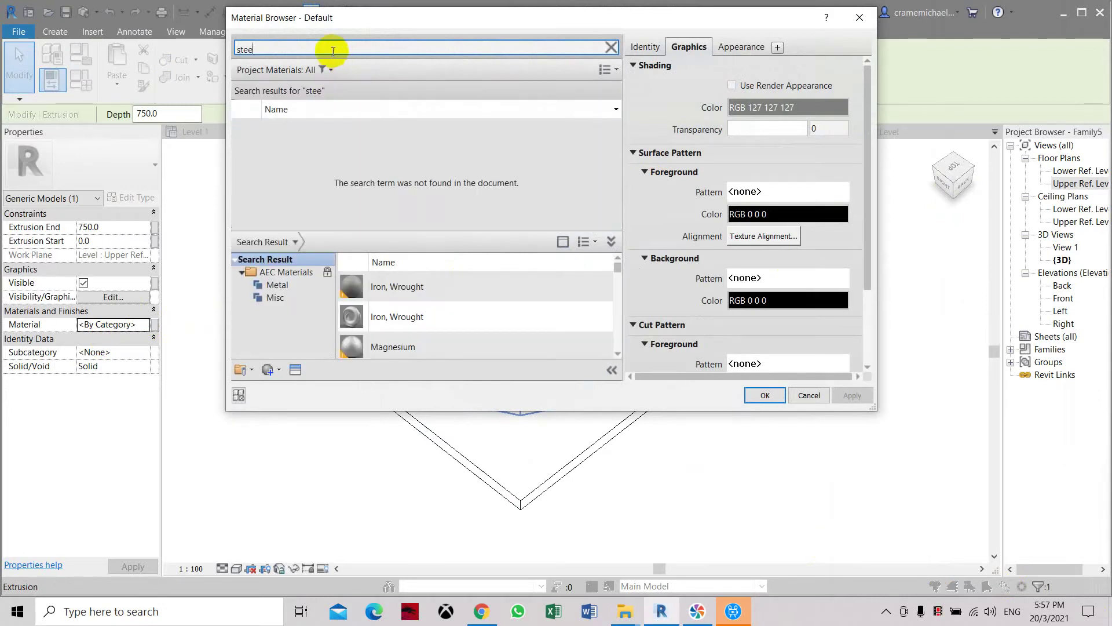
scroll(455, 305, down, 2)
scroll(454, 305, down, 2)
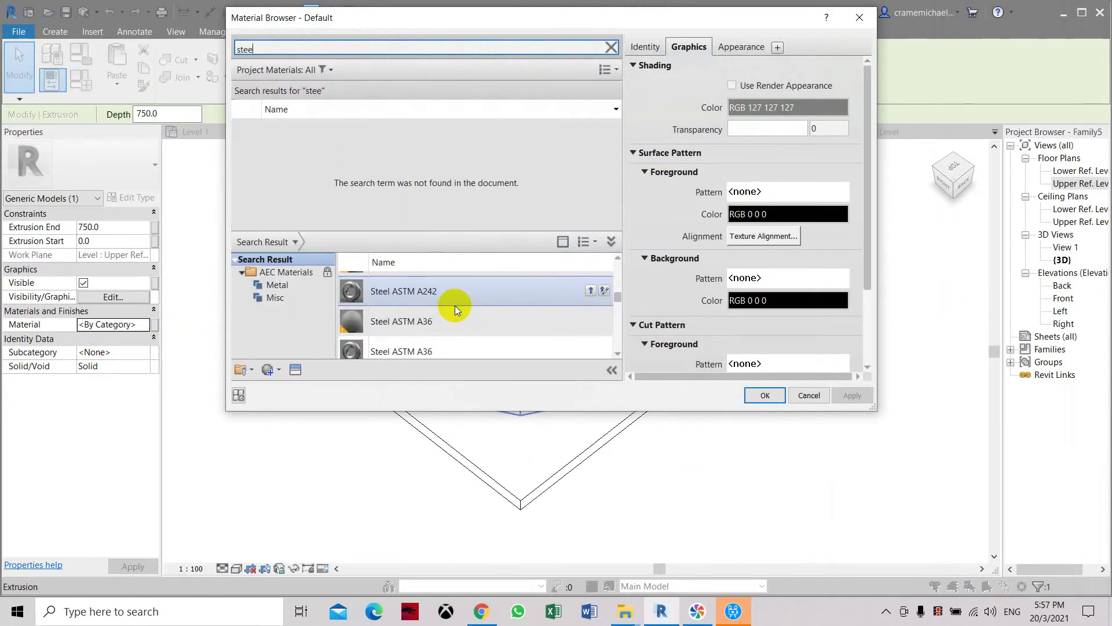
scroll(455, 304, down, 2)
scroll(454, 305, down, 2)
scroll(454, 305, down, 2)
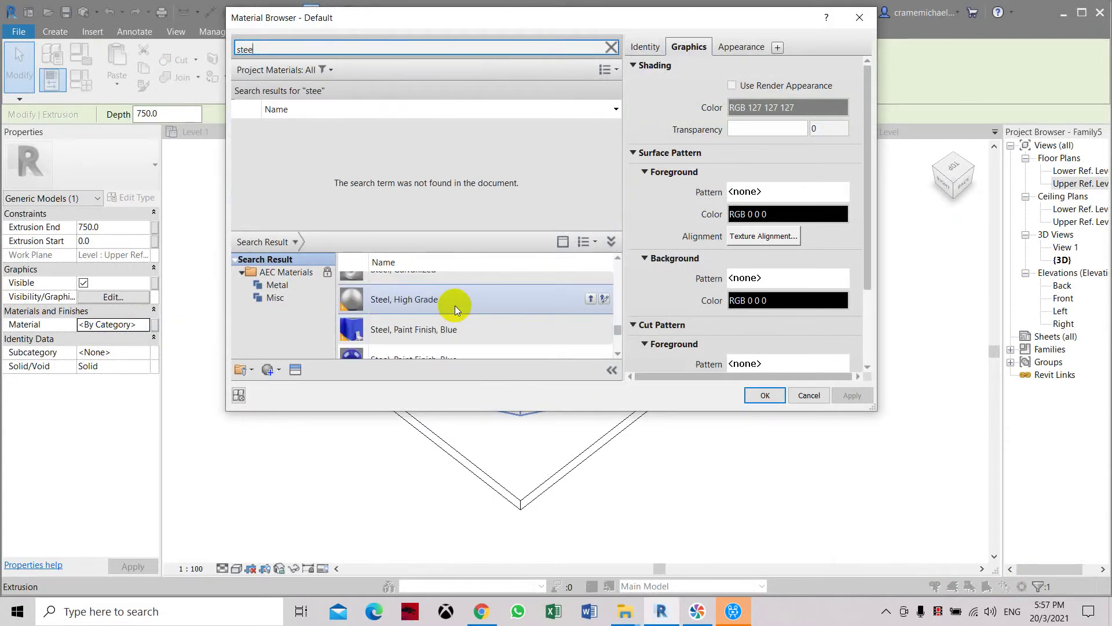
scroll(454, 305, down, 2)
scroll(454, 305, down, 2)
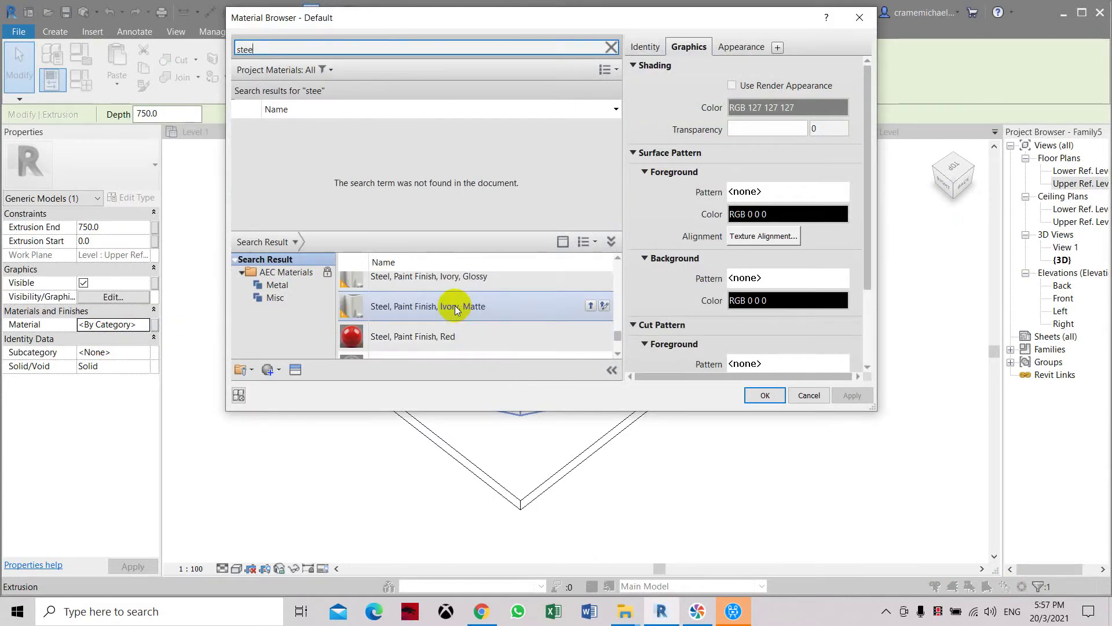
scroll(456, 310, down, 1)
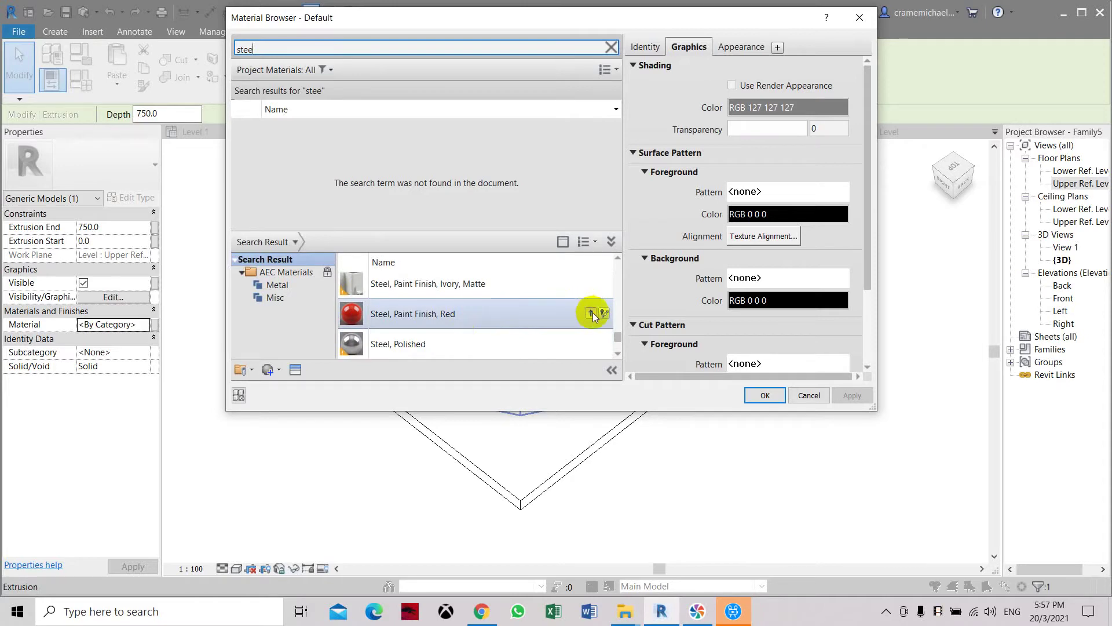
click(592, 312)
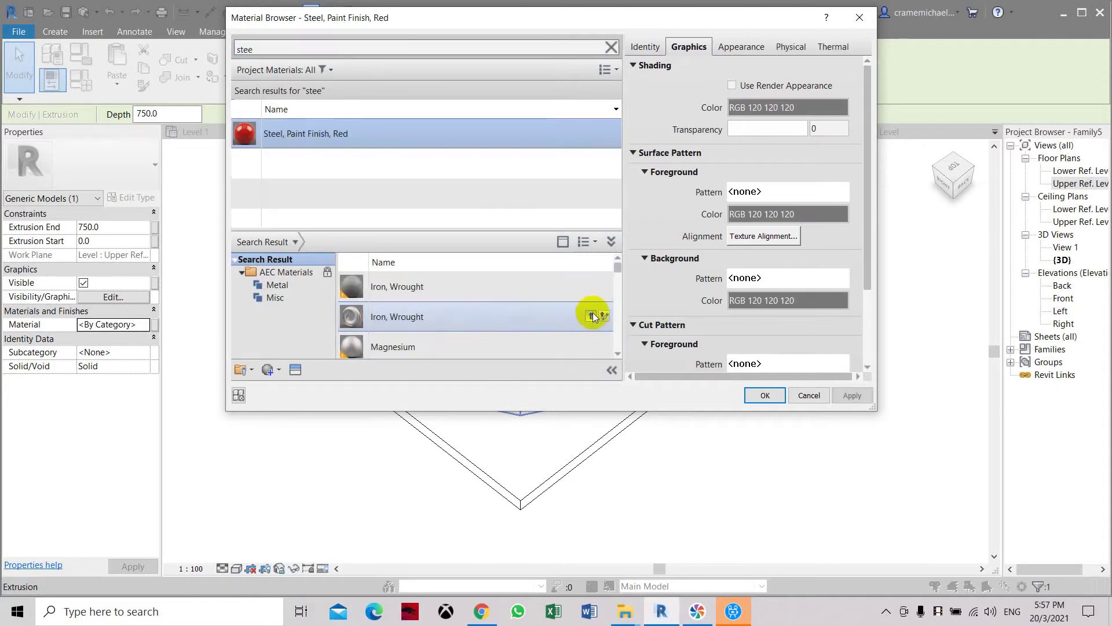
click(732, 86)
click(851, 395)
- Confirm the material and set the 3D view's visual style to Consistent Colors
click(808, 395)
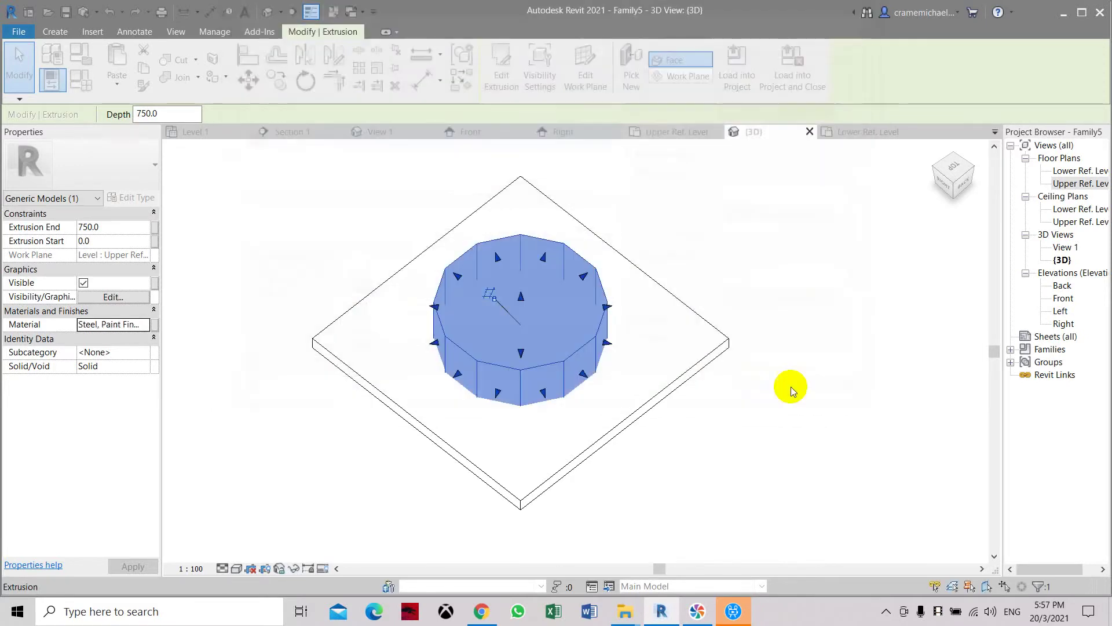
click(790, 383)
click(238, 568)
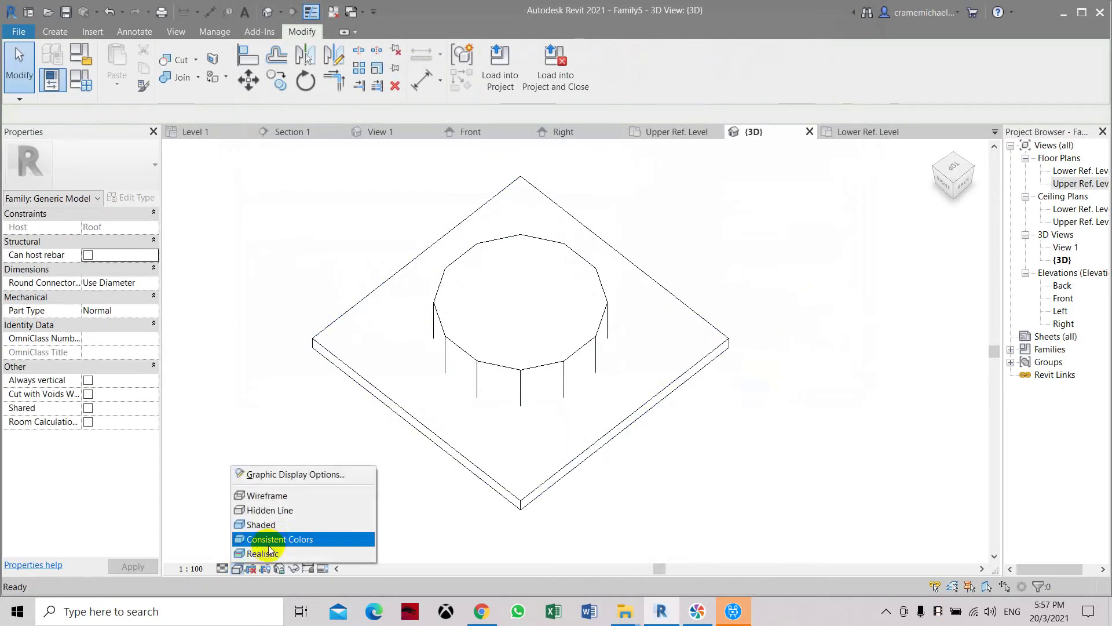
click(276, 538)
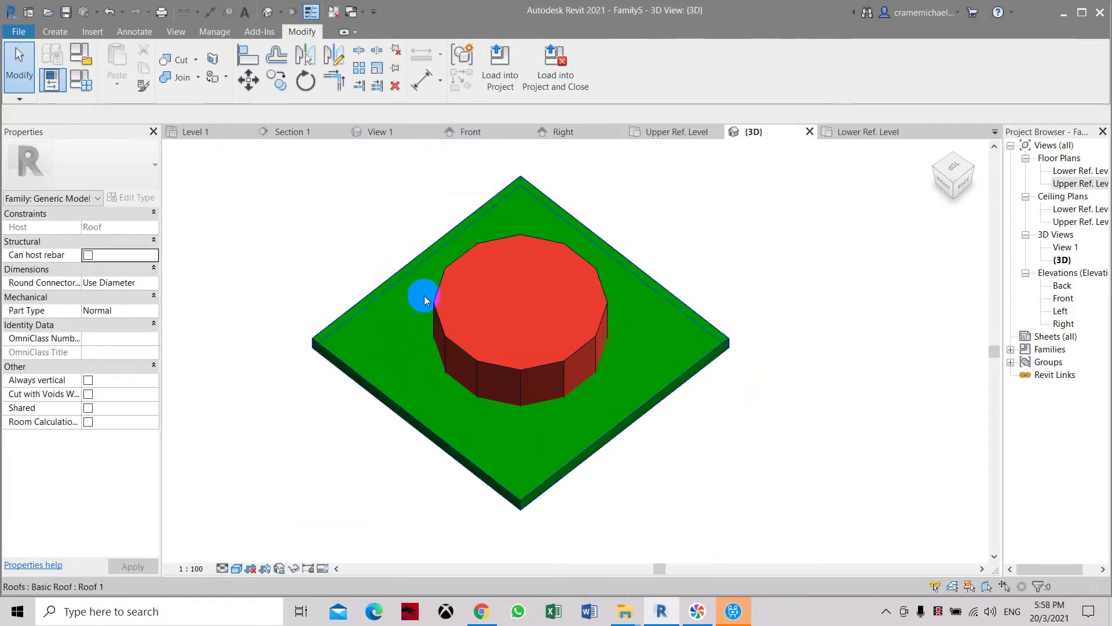
click(362, 392)
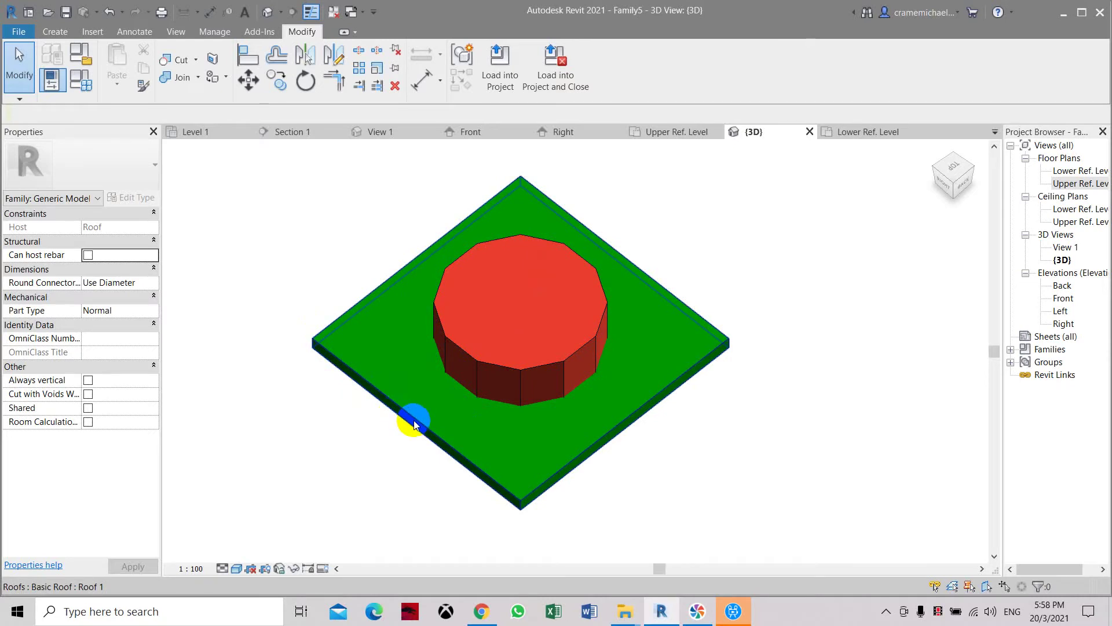
scroll(399, 418, up, 1)
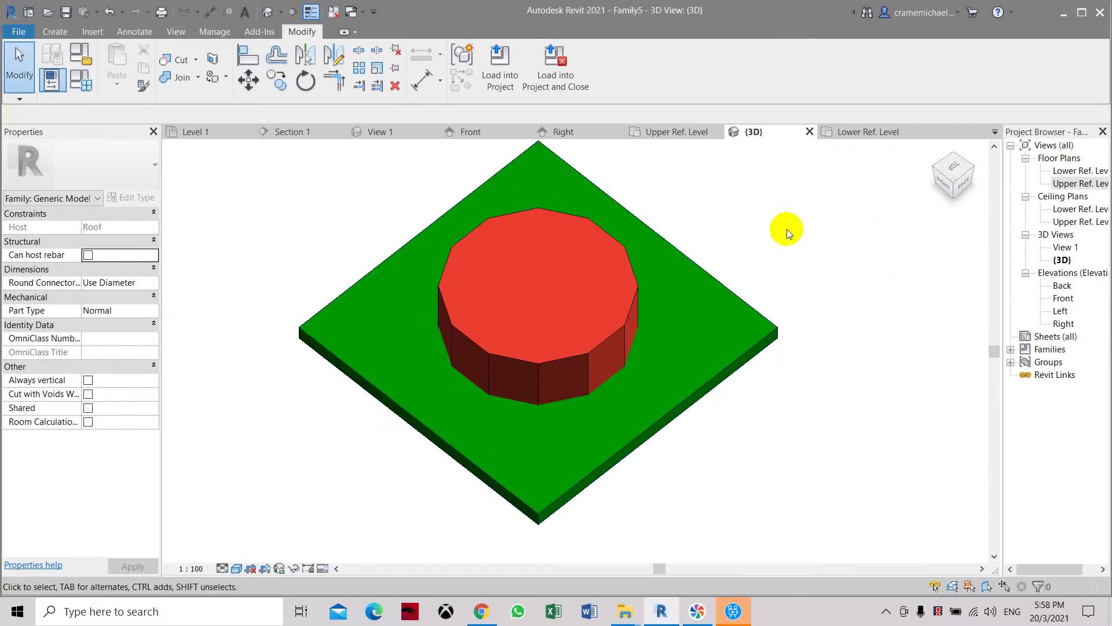
mouse_move(669, 131)
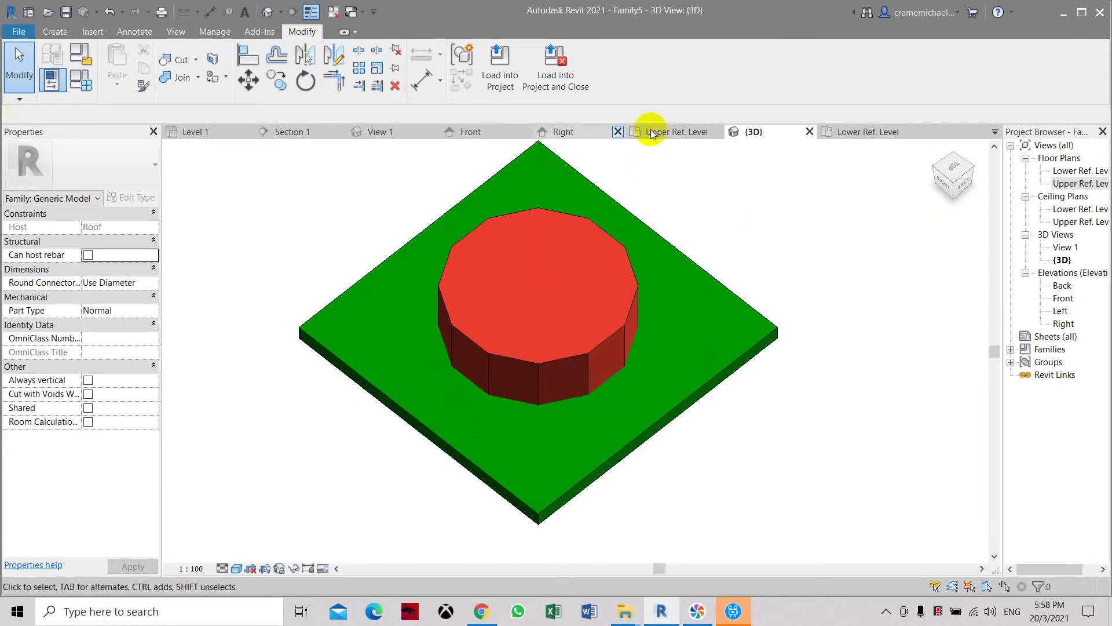
- Load the family into the project, saving it as Family5 when prompted
click(562, 58)
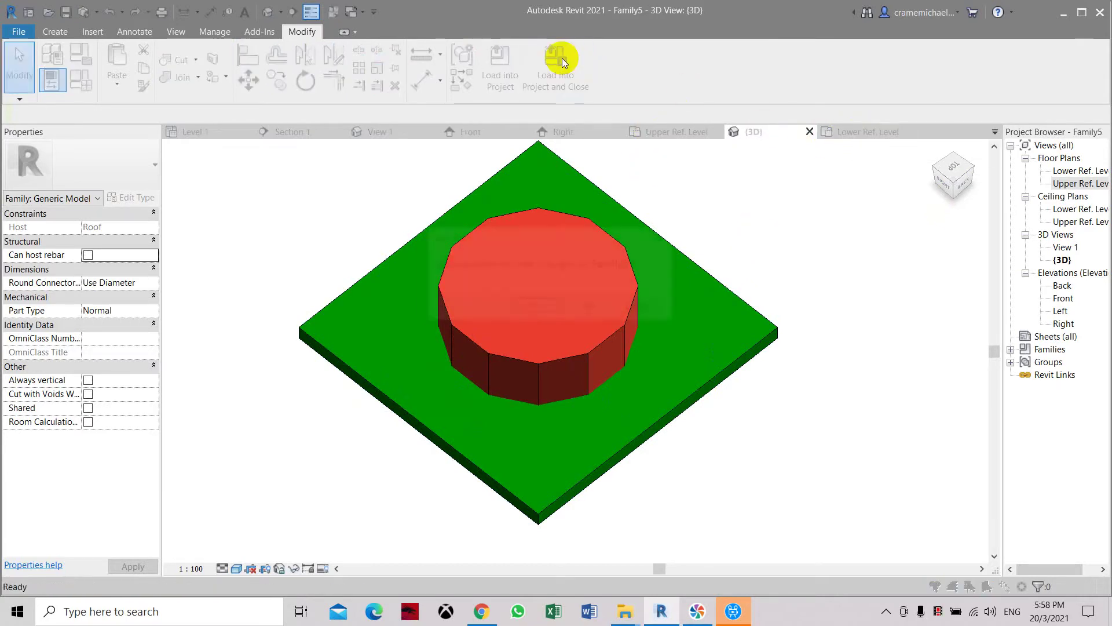
click(537, 306)
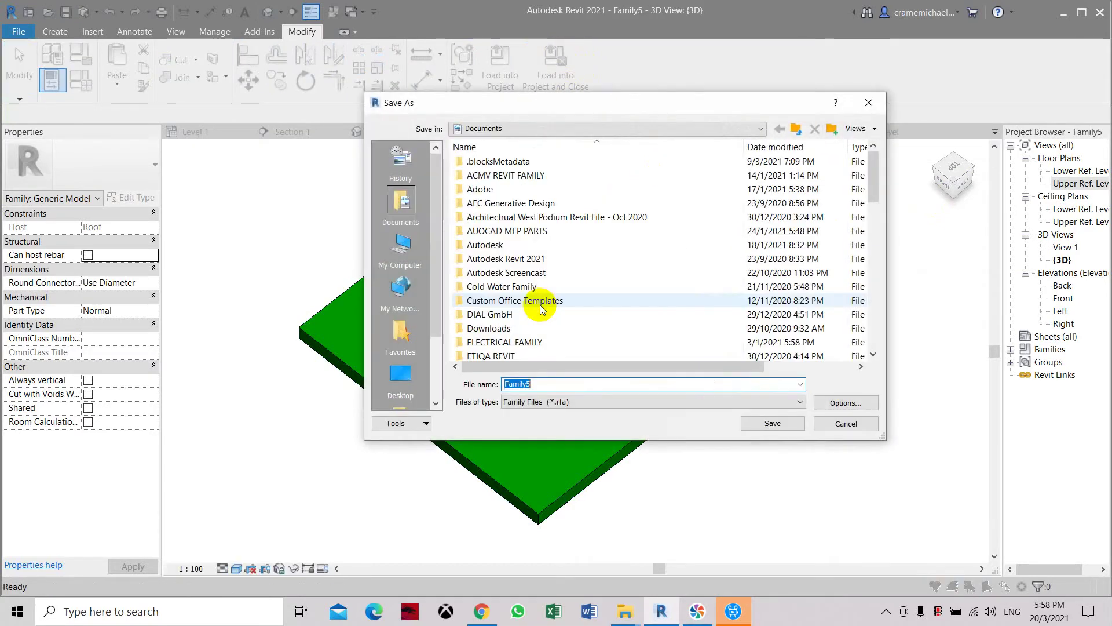
click(844, 403)
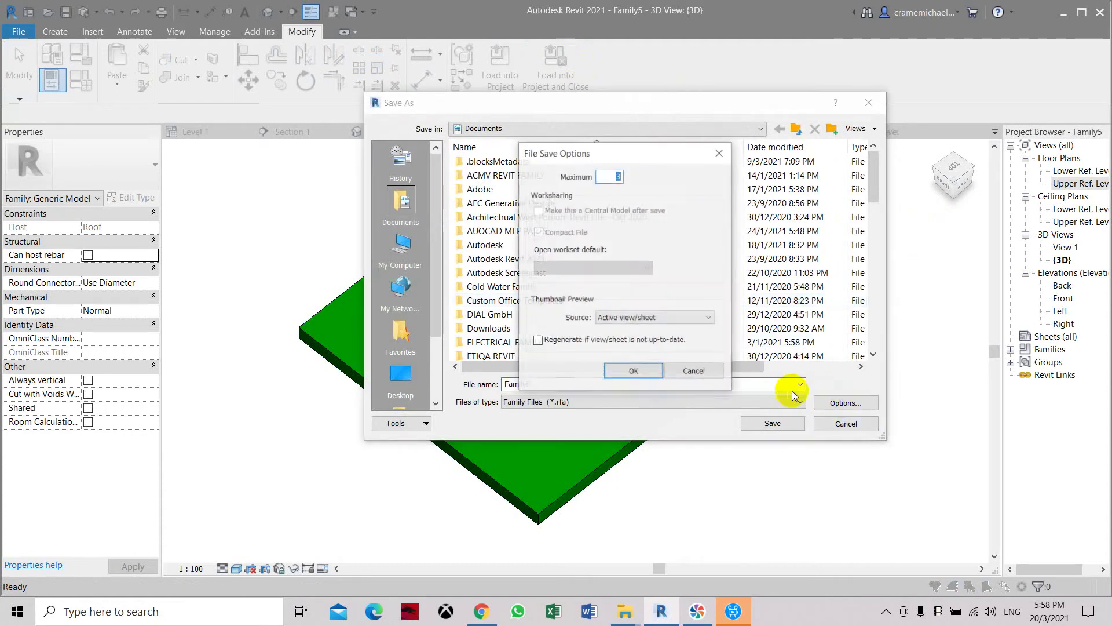
click(657, 363)
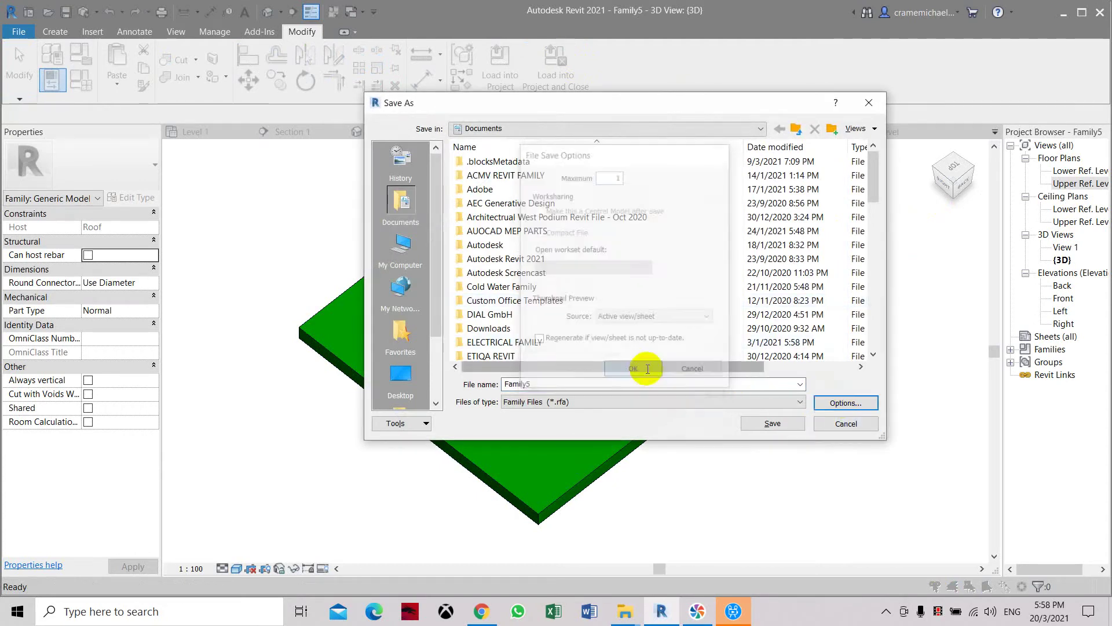
click(790, 423)
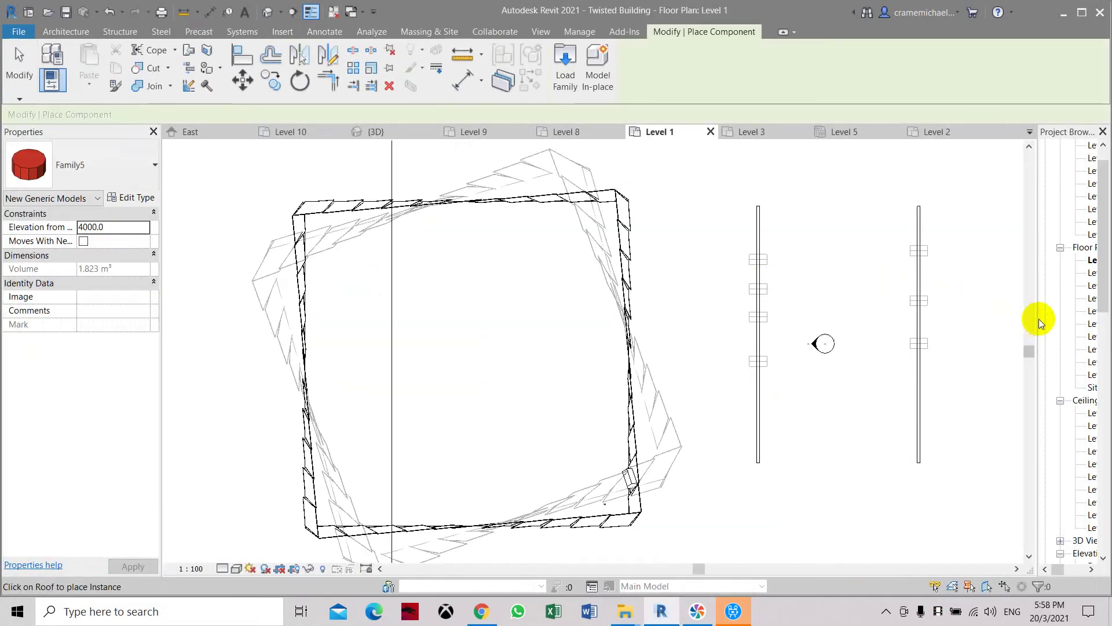
- In {3D}, place five Family5 red cylinders across the twisted building's roof
click(269, 9)
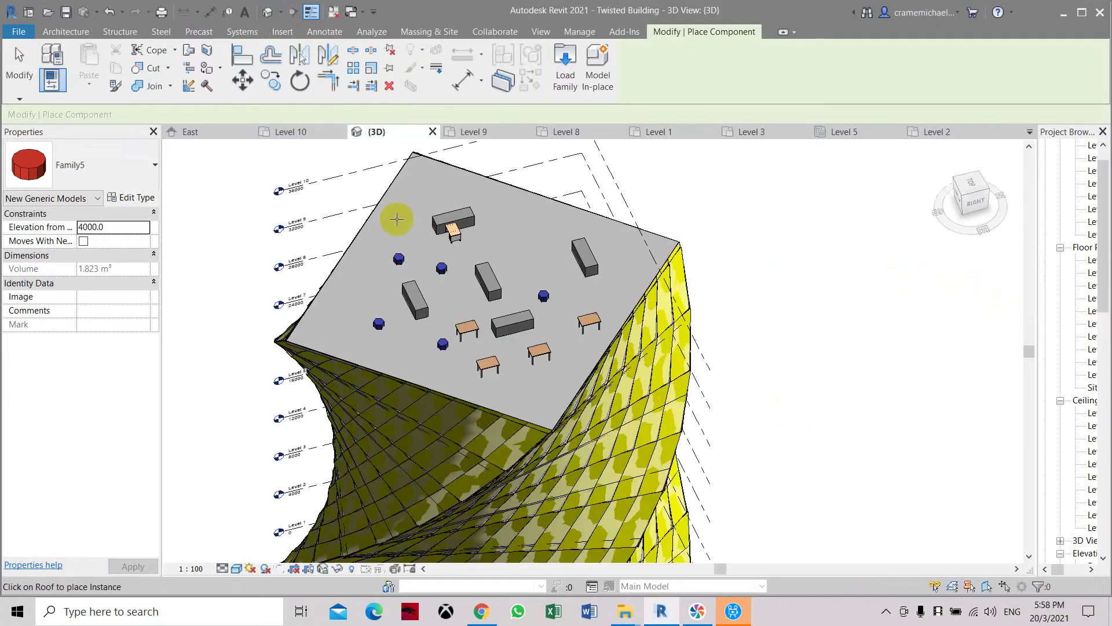
scroll(533, 255, up, 1)
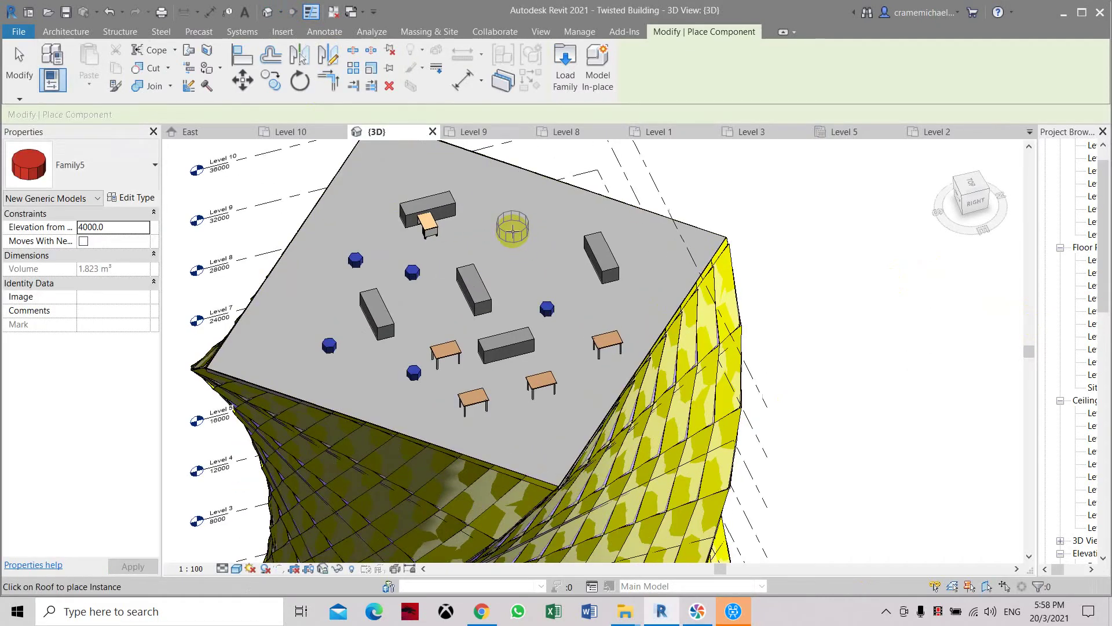
click(513, 231)
click(513, 271)
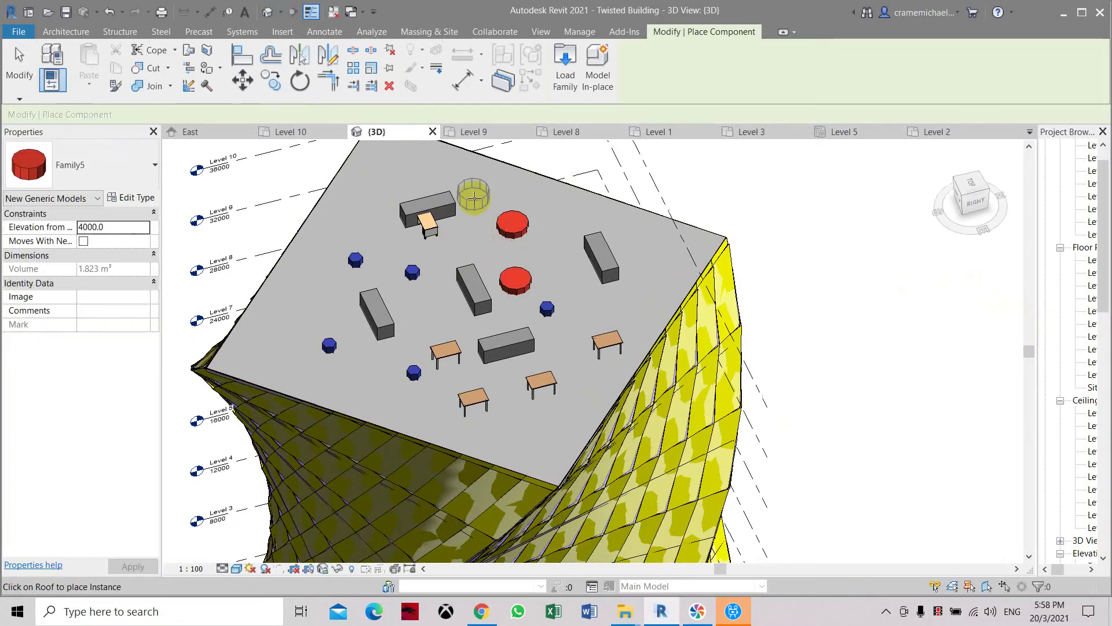
click(475, 197)
click(402, 172)
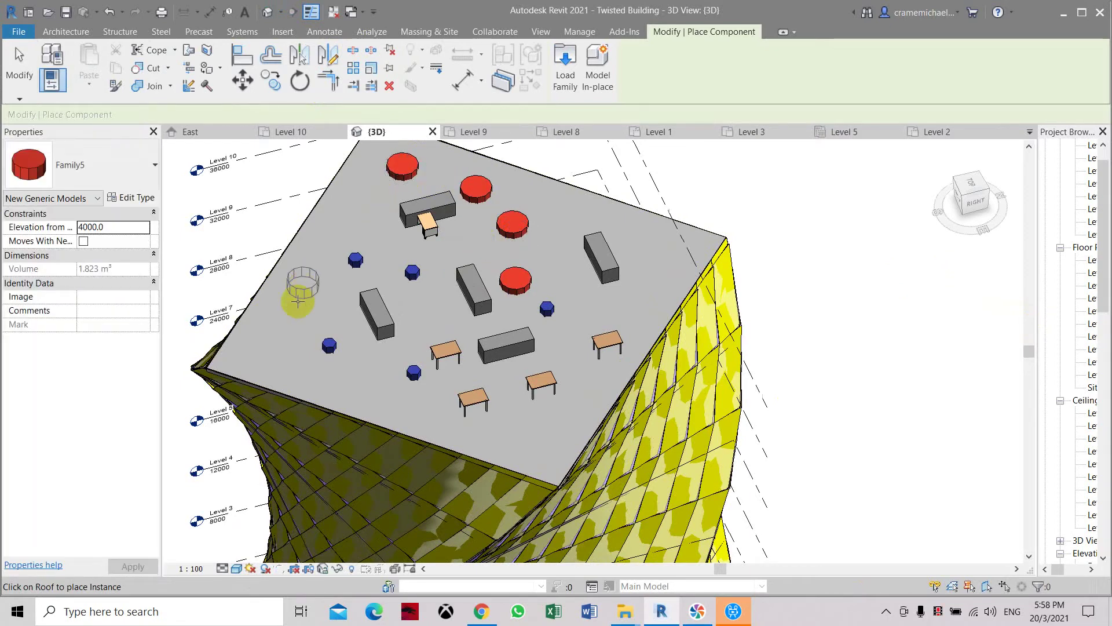
middle_drag(272, 357, 348, 368)
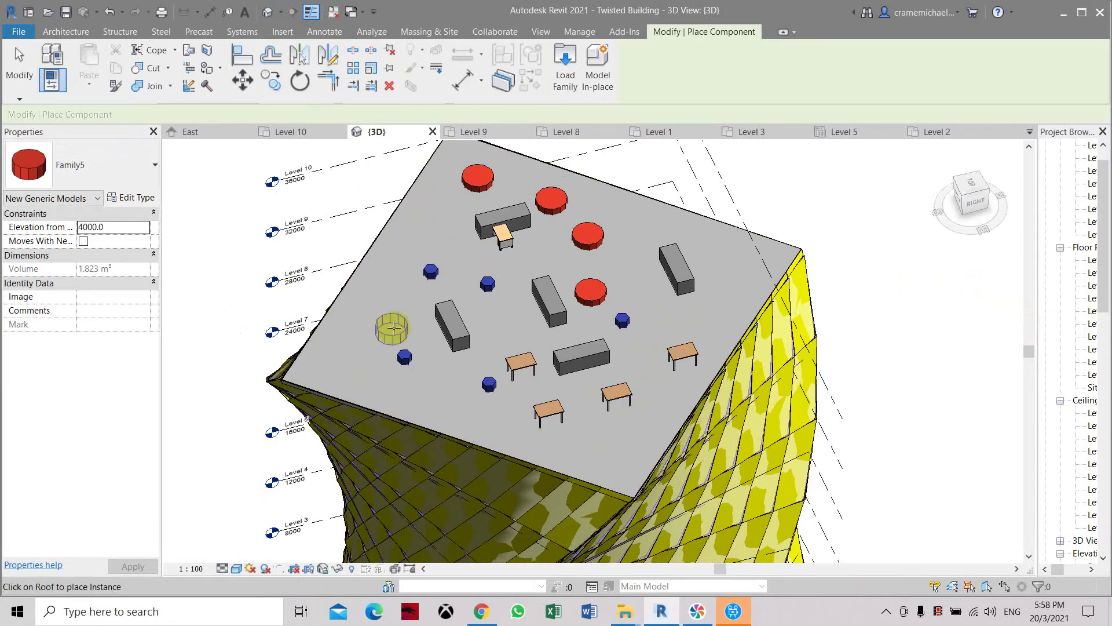
scroll(379, 331, down, 3)
scroll(380, 331, up, 2)
scroll(381, 333, up, 1)
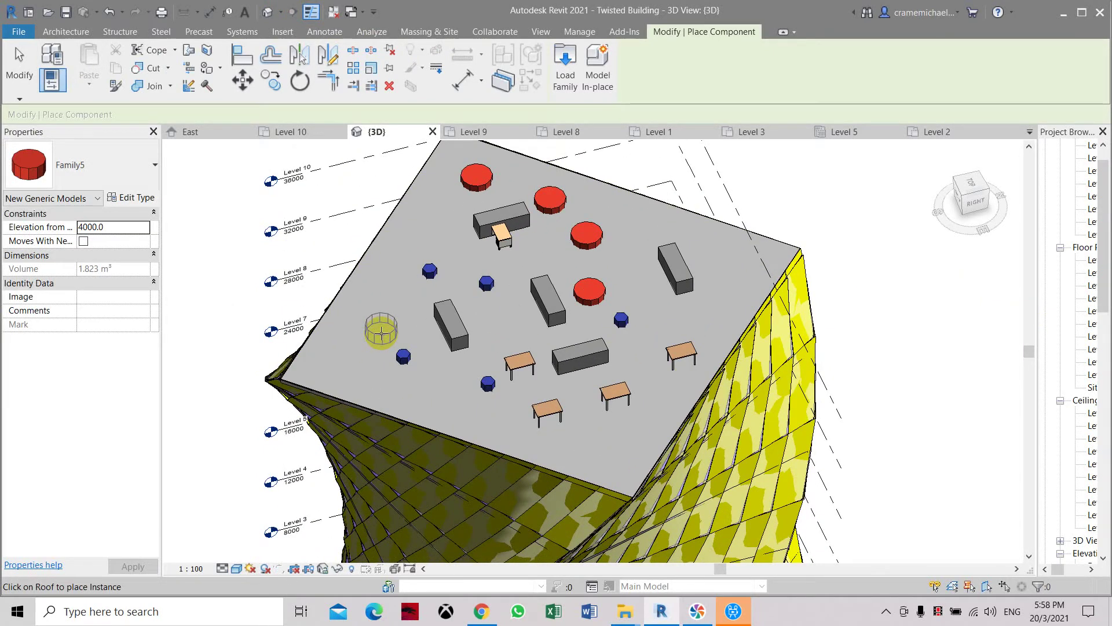
click(381, 333)
key(Escape)
key(Escape)
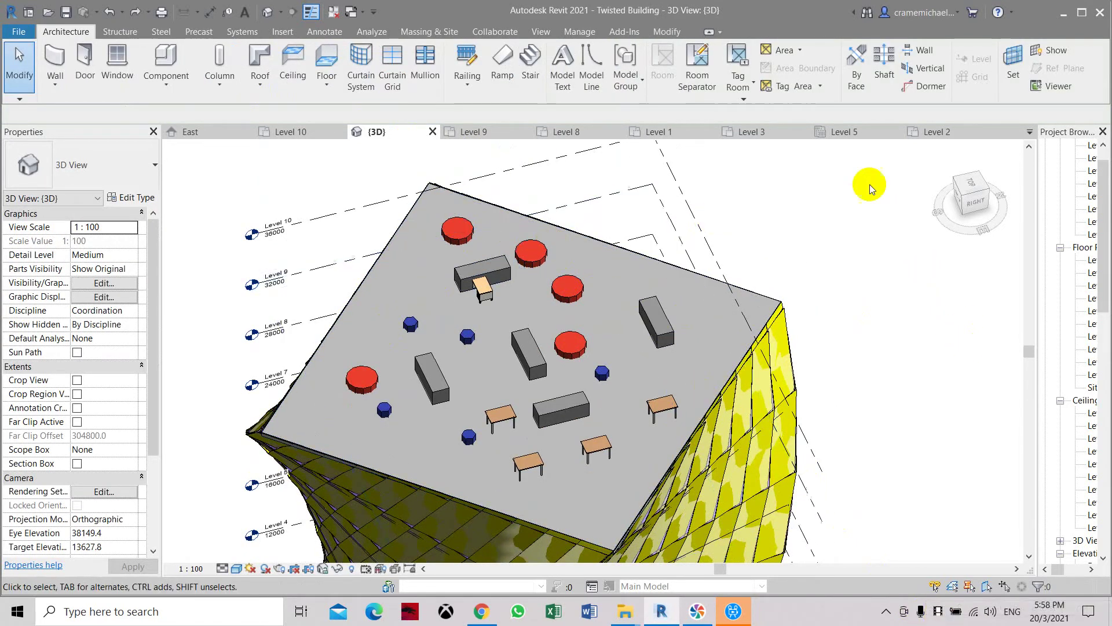
- Restart Family5 placement, widen the Project Browser and open the Level 2 floor plan
middle_drag(613, 289, 522, 269)
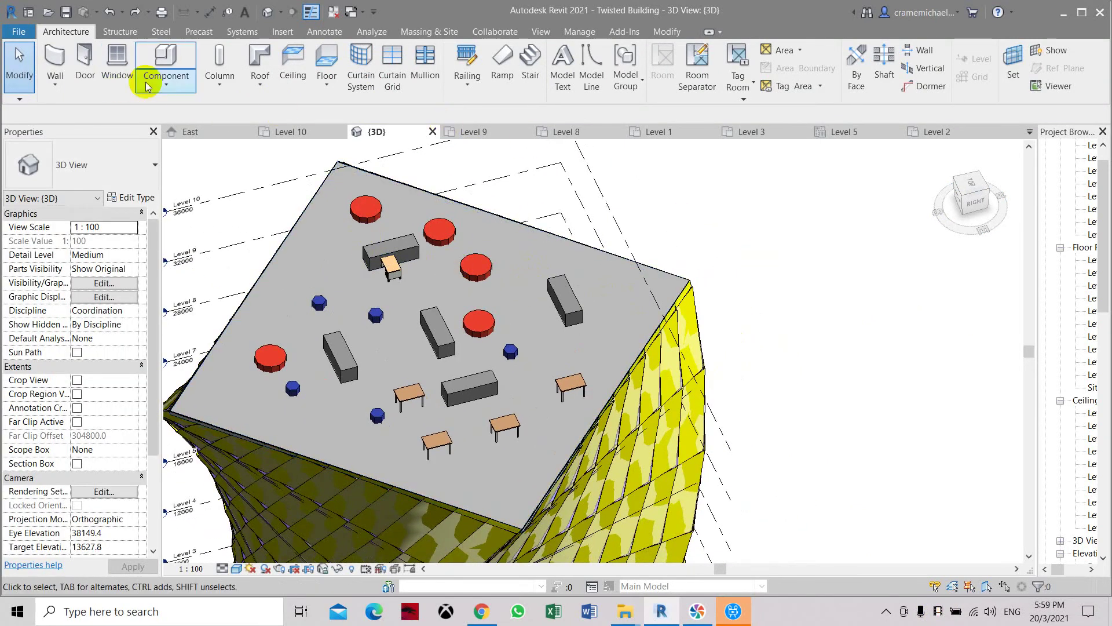
click(165, 79)
click(174, 106)
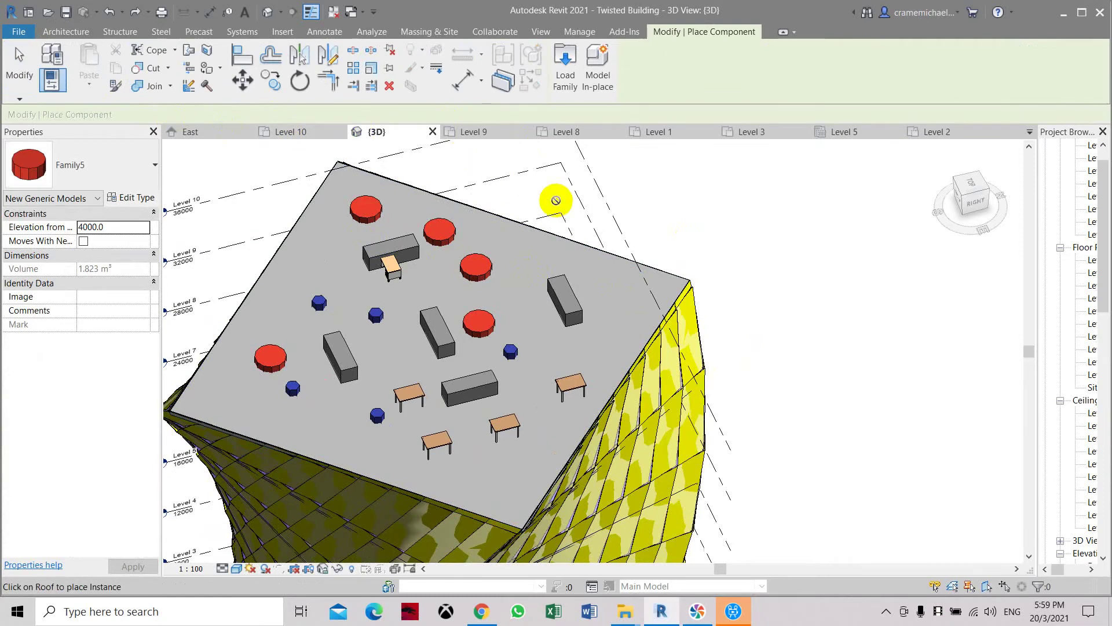
scroll(558, 198, down, 2)
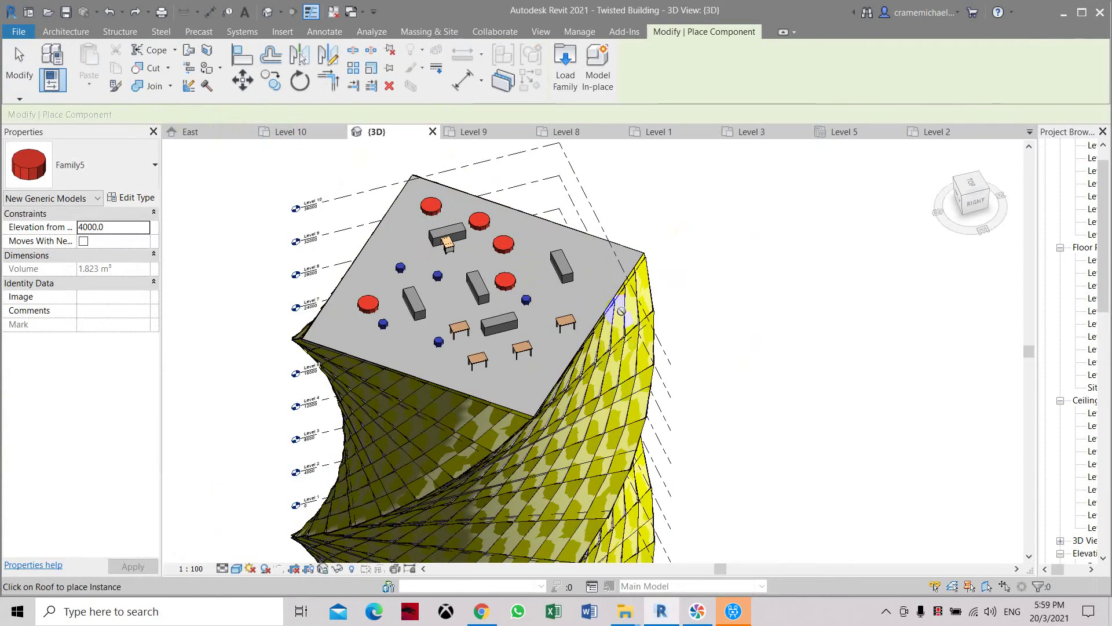
click(978, 322)
drag(1035, 317, 973, 317)
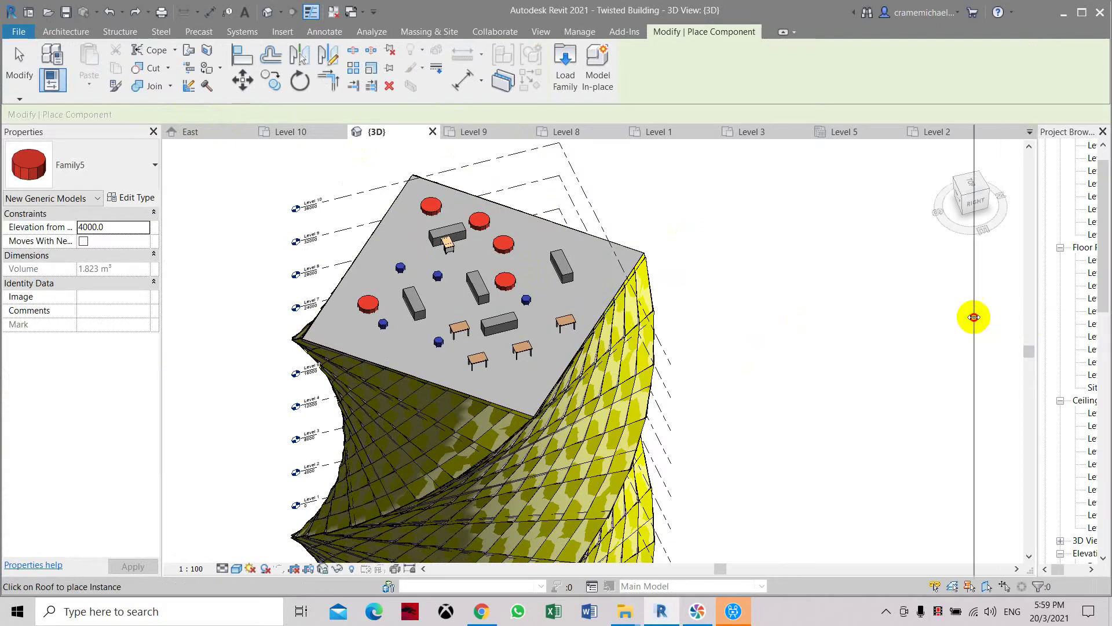
double_click(1035, 273)
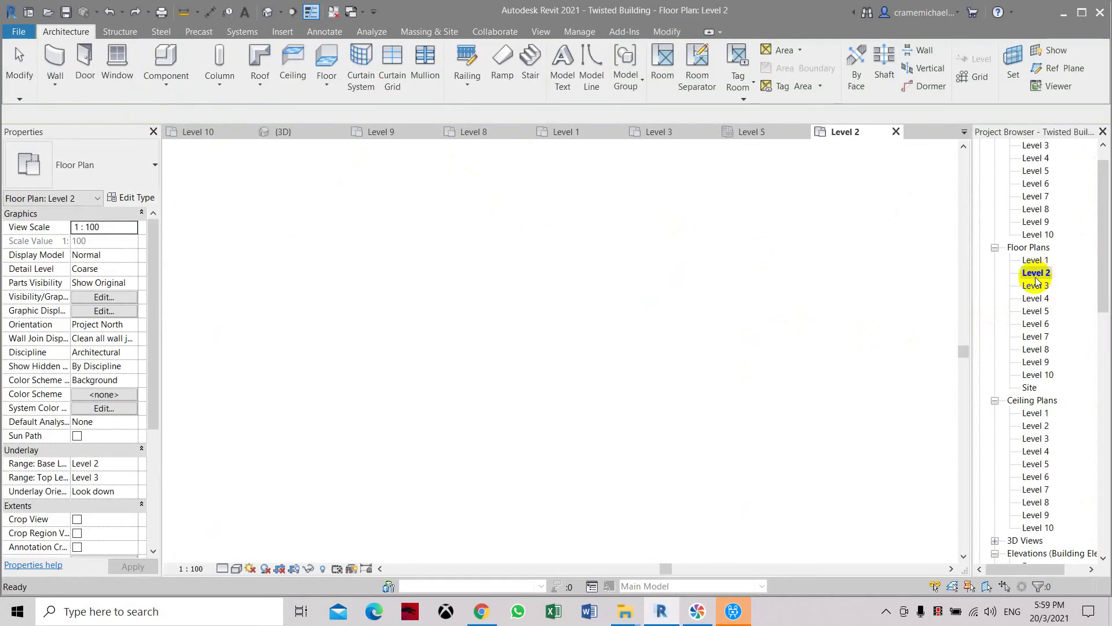
- Start placing Family5 on the Level 2 floor plan and pan around it
click(166, 84)
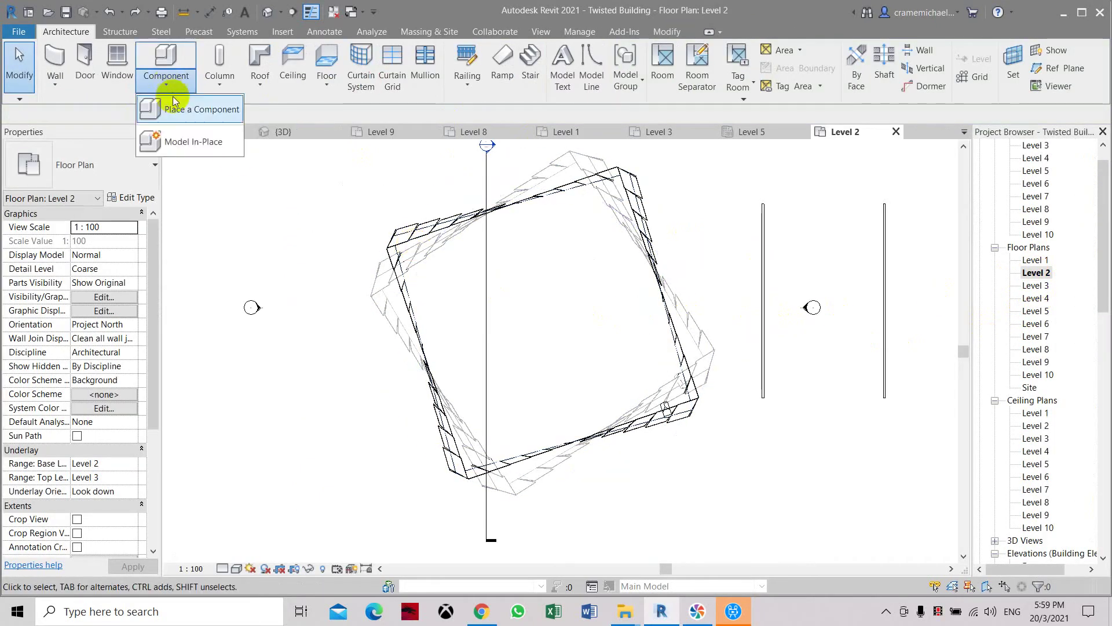
click(177, 104)
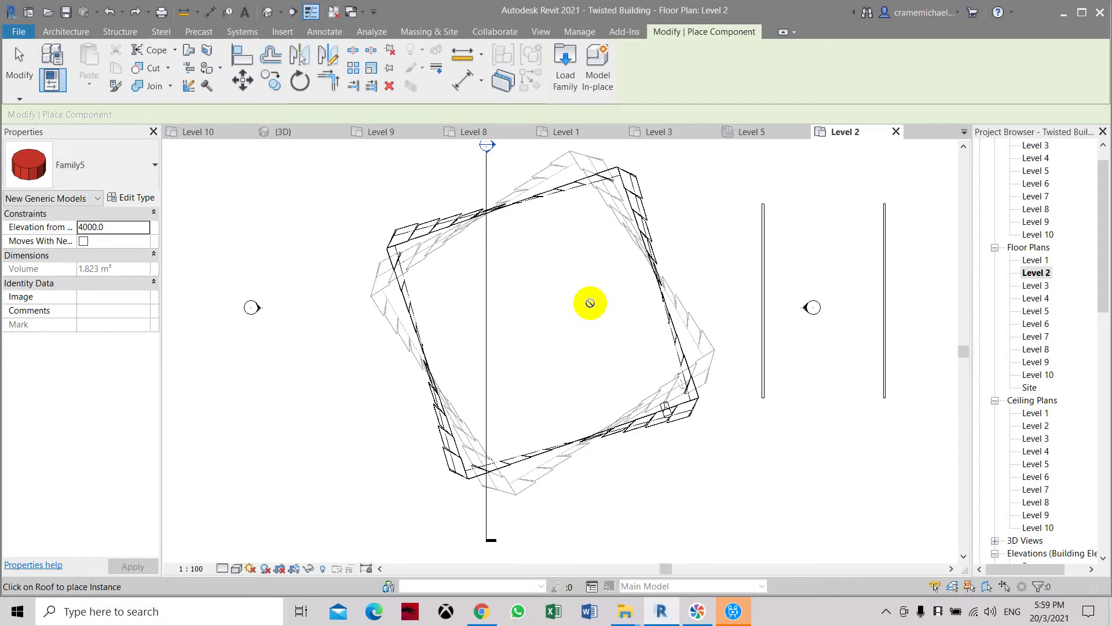
scroll(590, 303, up, 1)
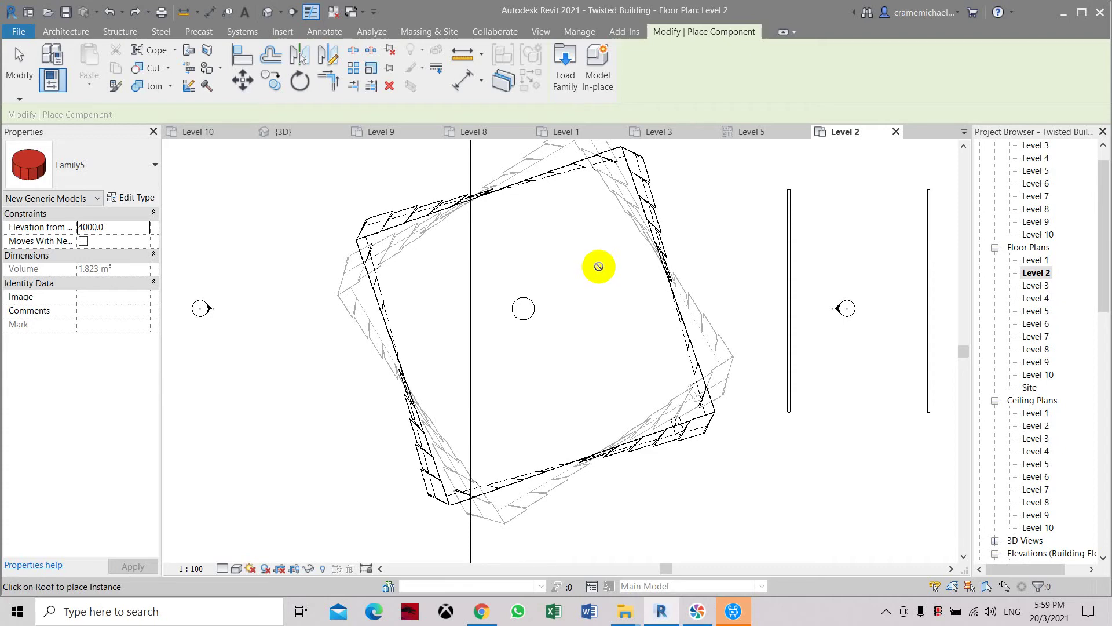
mouse_move(599, 266)
middle_down()
mouse_move(575, 290)
mouse_move(547, 285)
middle_up()
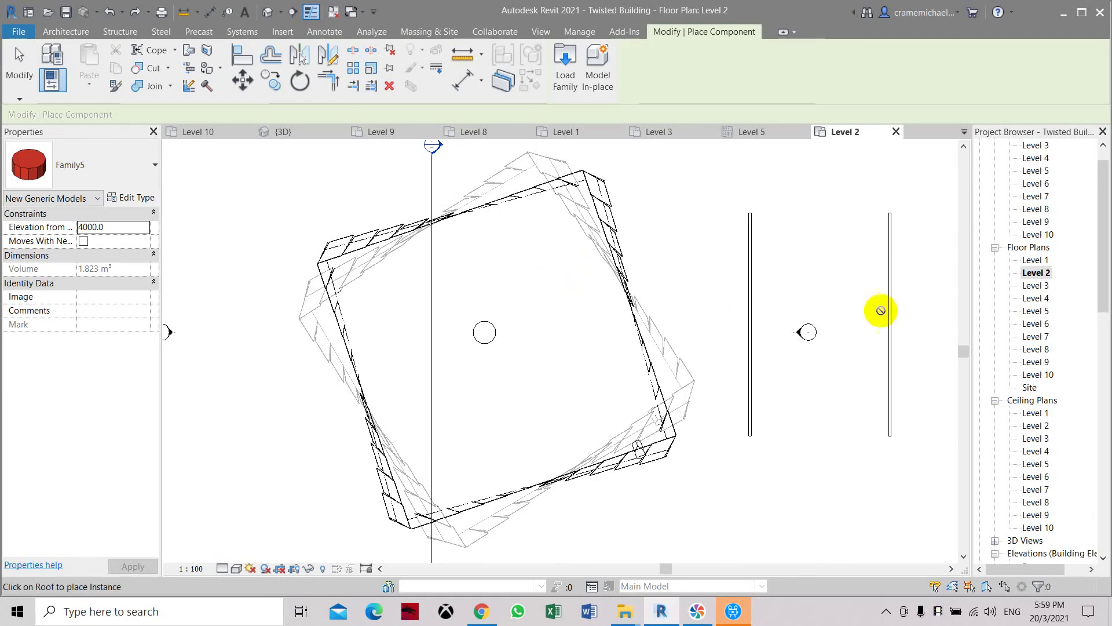
- Start placing Family5 on the Level 3 floor plan, then open the Level 9 floor plan
double_click(1035, 285)
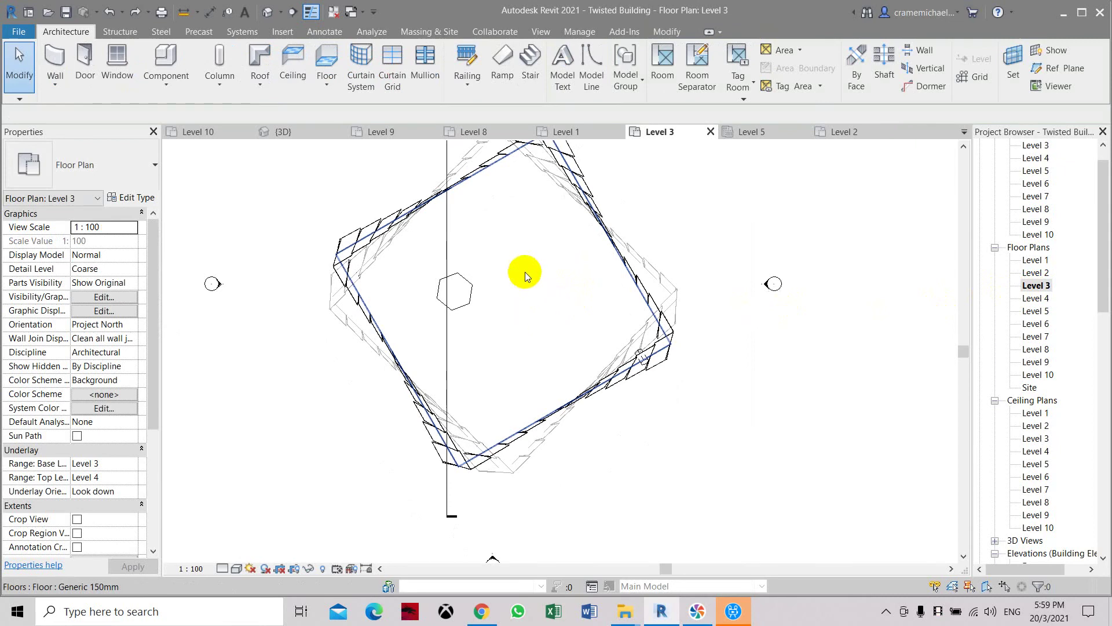
click(166, 80)
click(178, 109)
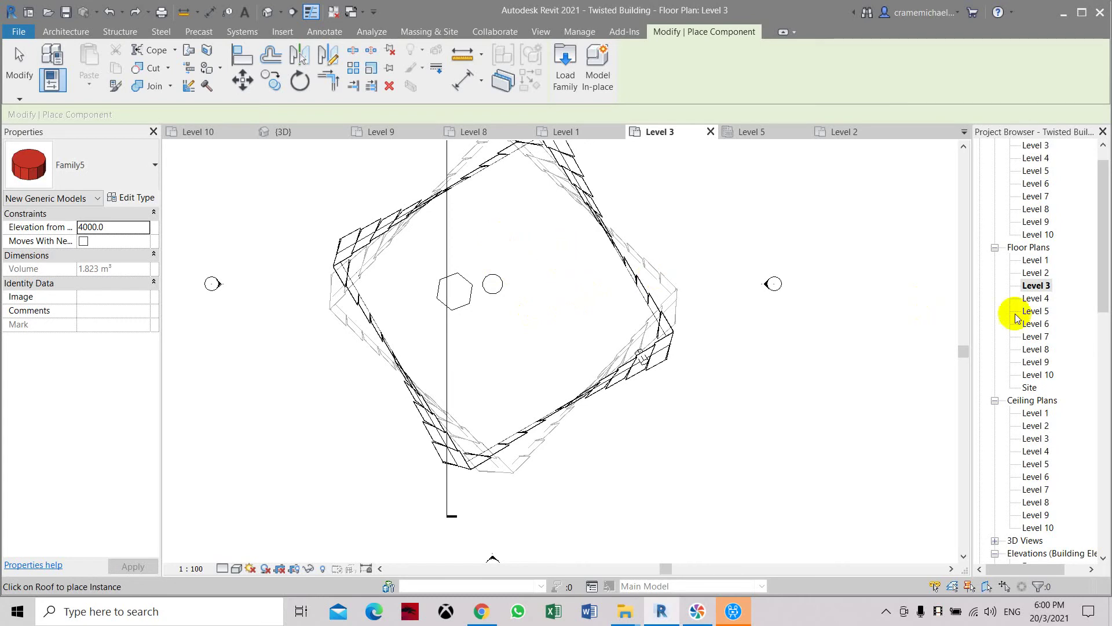
double_click(1034, 362)
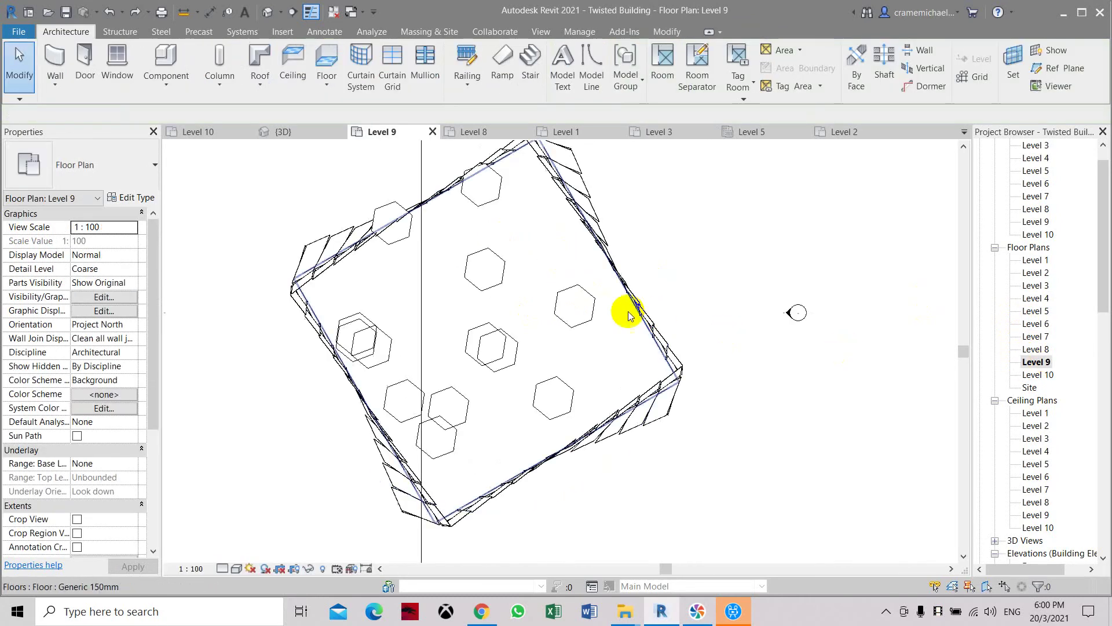
- Start placing the red Family5 cylinder component from the Level 10 floor plan
click(168, 95)
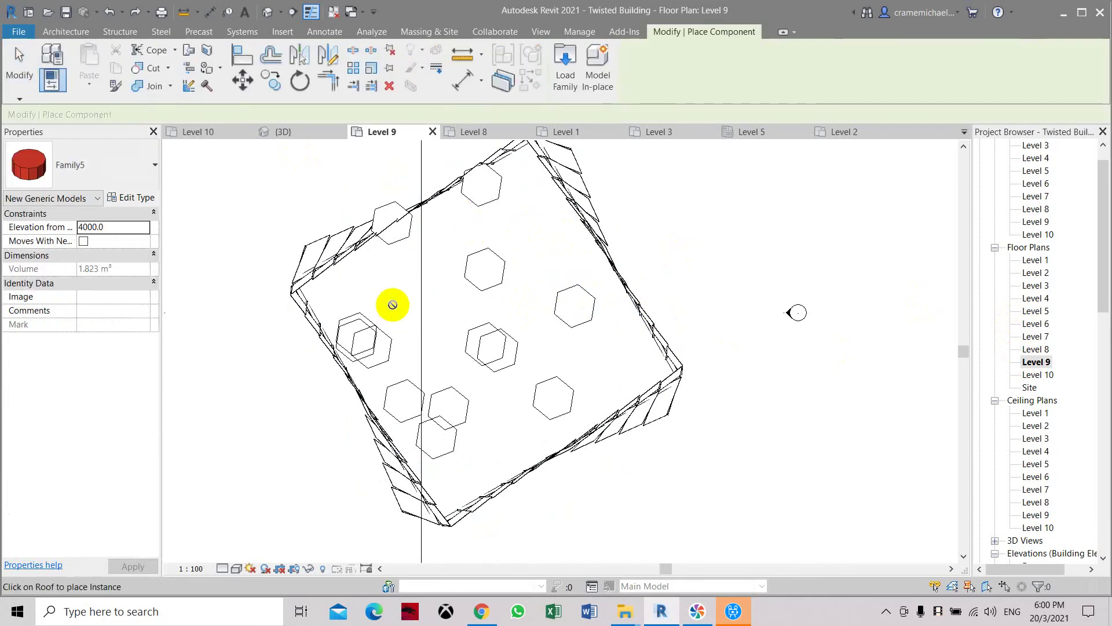
double_click(1038, 374)
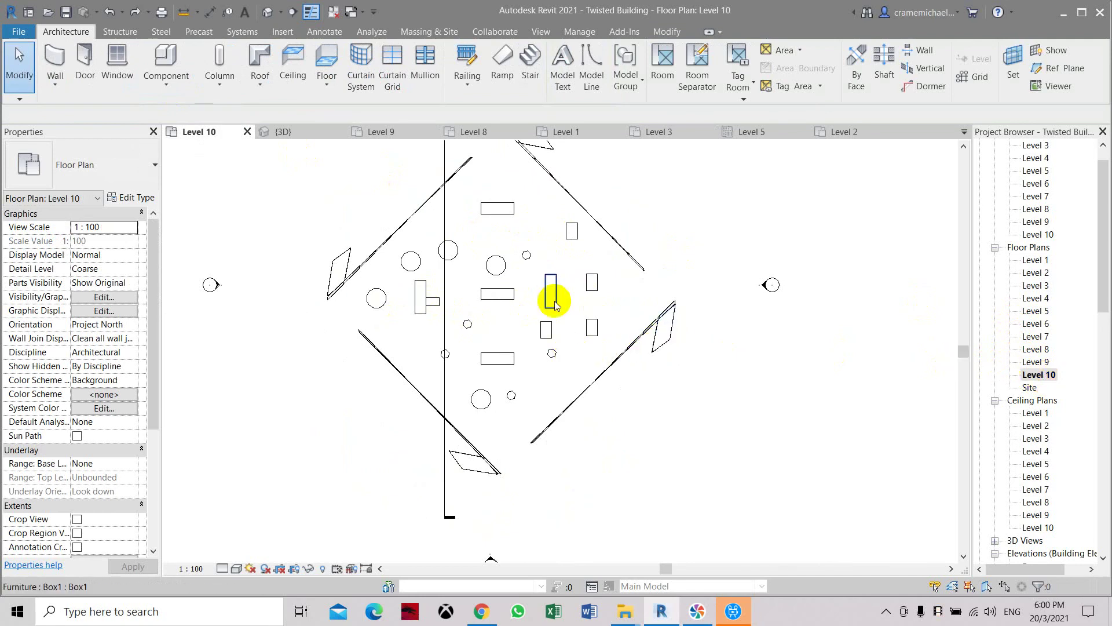
click(166, 86)
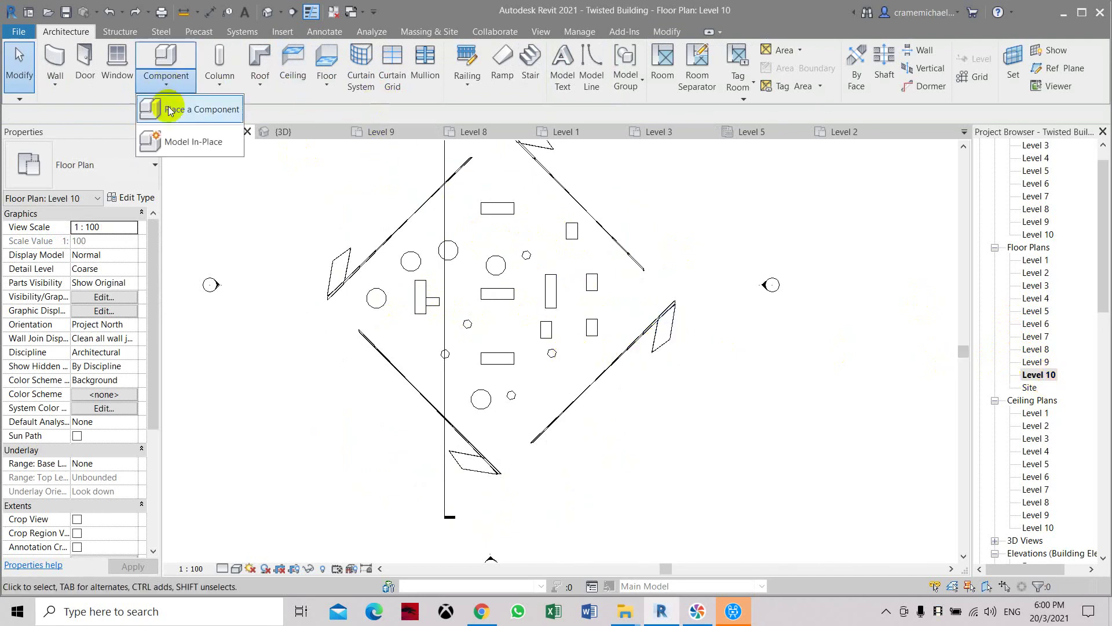
click(156, 106)
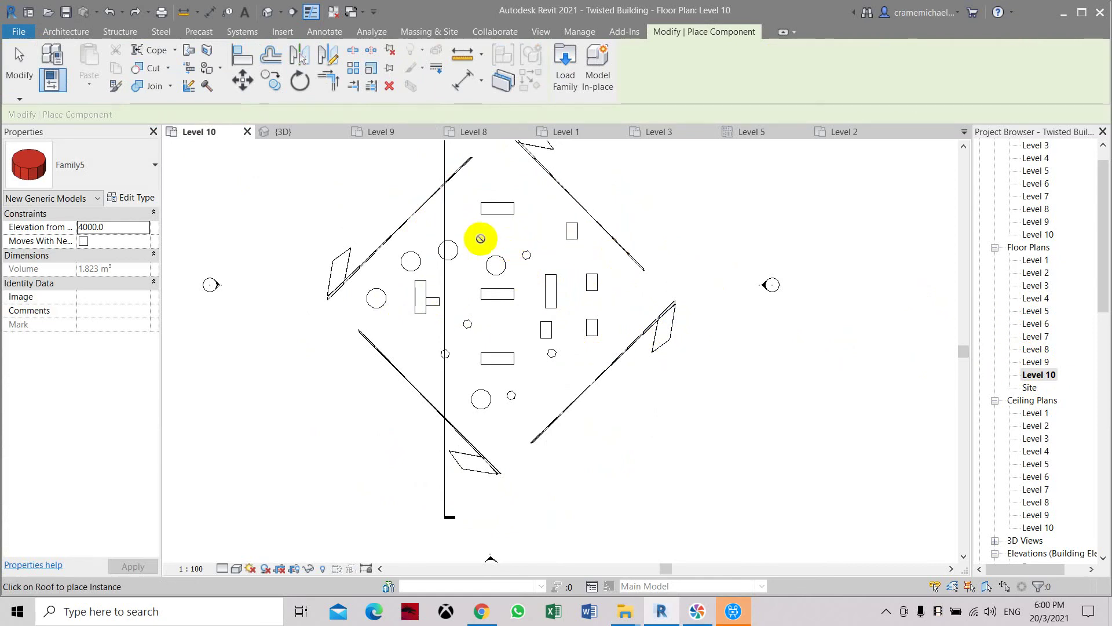
click(268, 12)
- Place three more red cylinders on the Twisted Building's roof in the 3D view
click(423, 253)
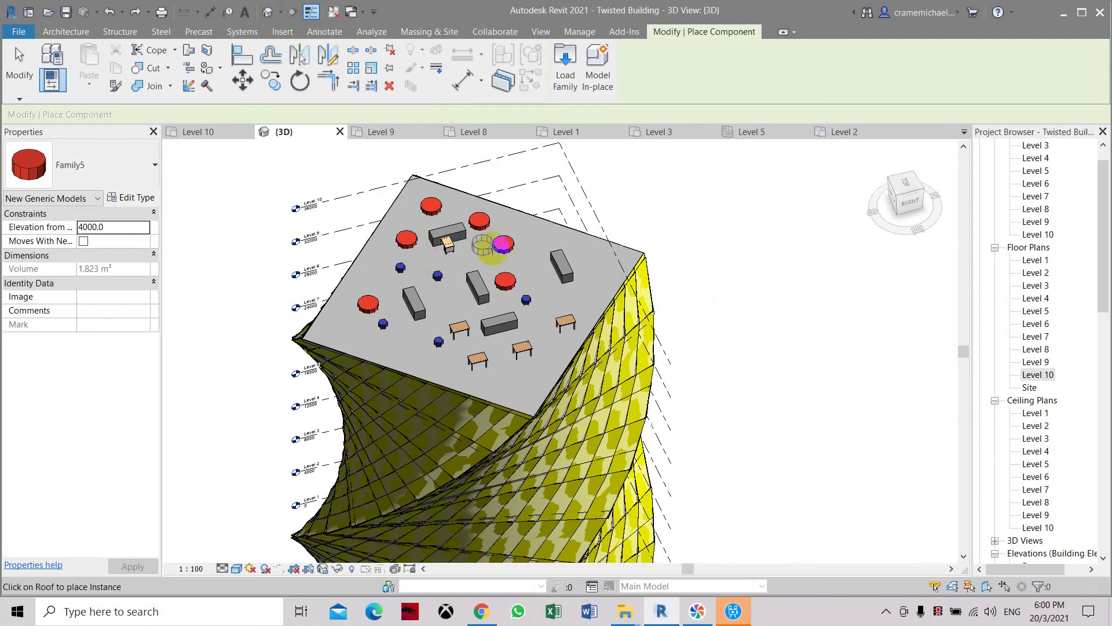
click(609, 273)
click(552, 304)
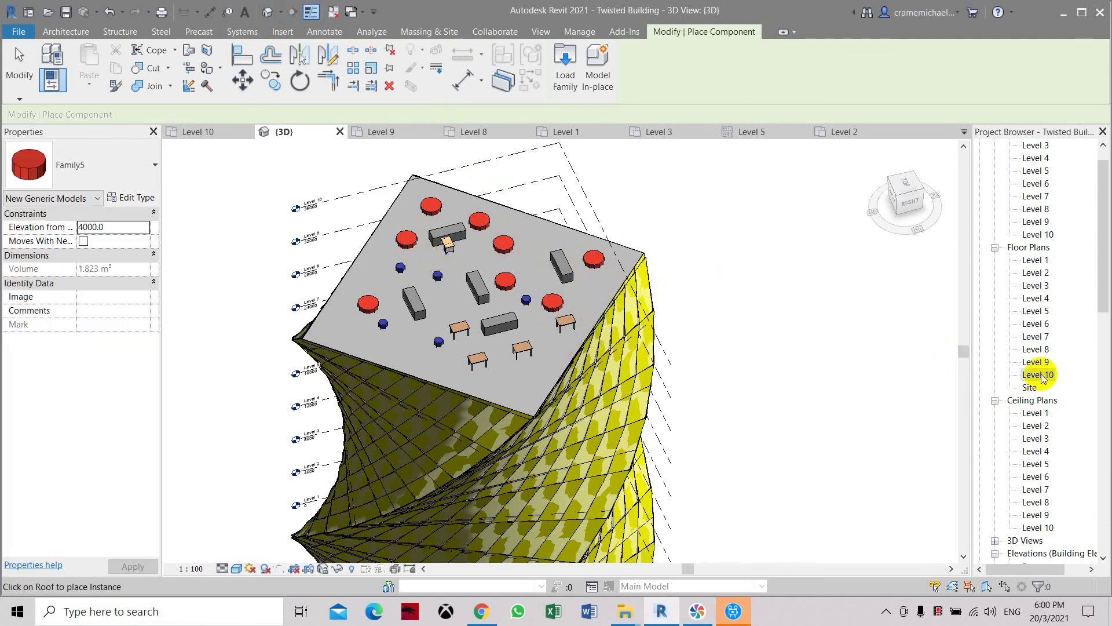
key(Escape)
middle_drag(690, 280, 689, 307)
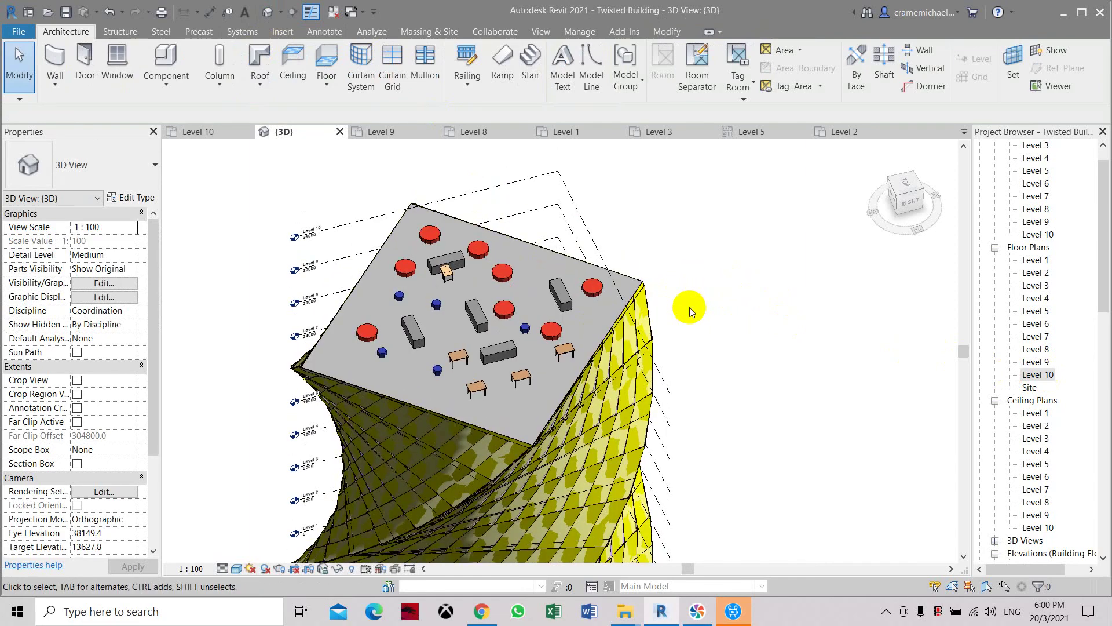